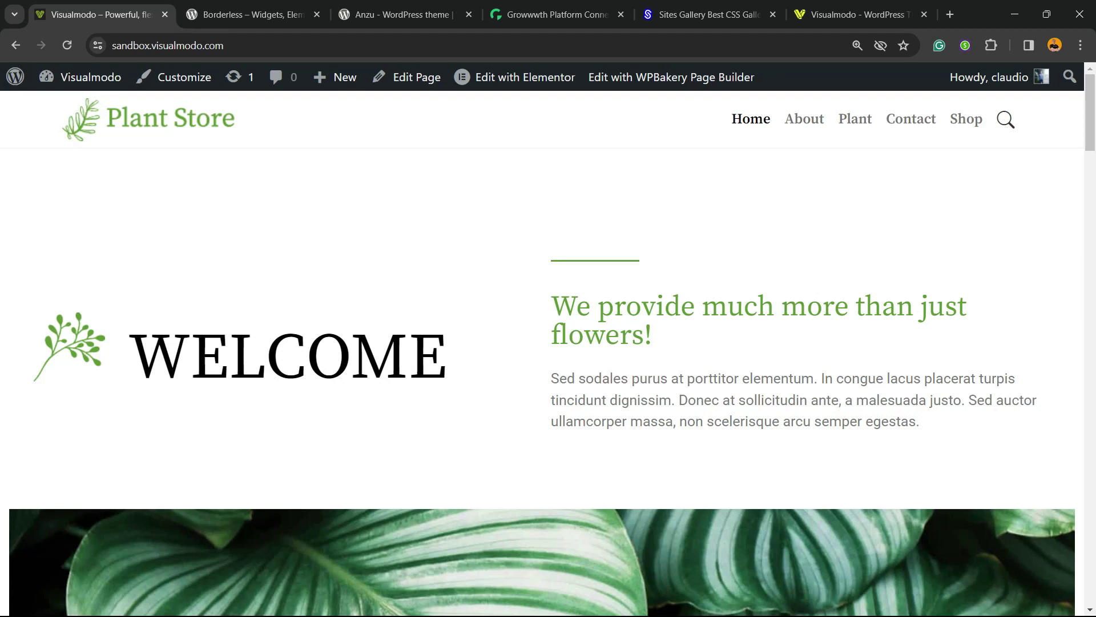
Examine the live Plant Store home page from the welcome banner through the customer testimonials to the gift card section
scroll(543, 354, down, 3)
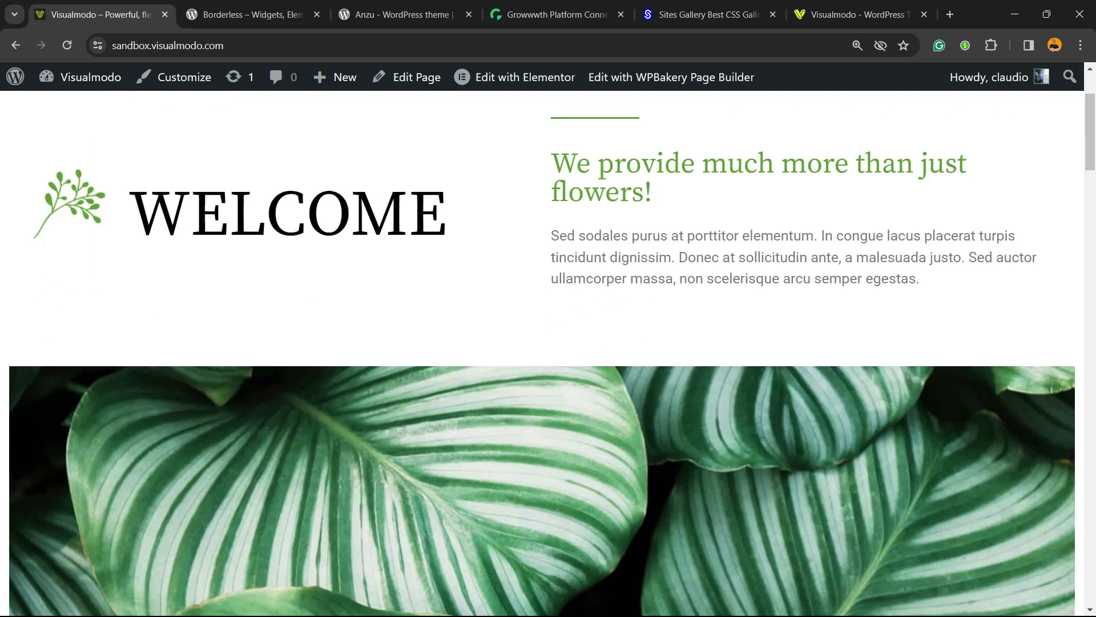
scroll(542, 354, down, 7)
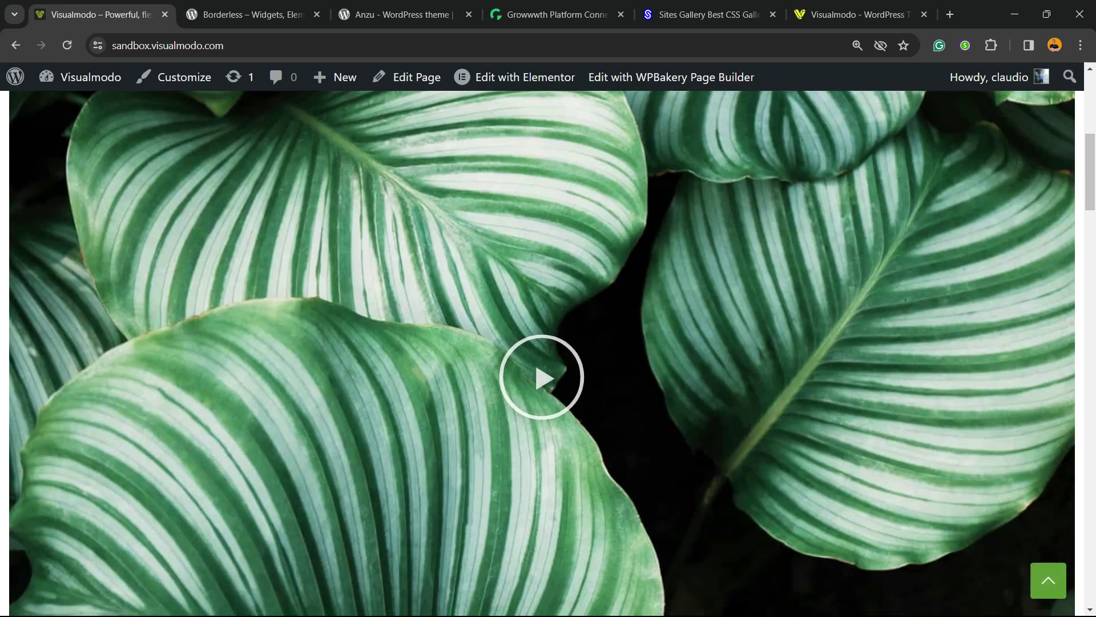
scroll(542, 354, down, 10)
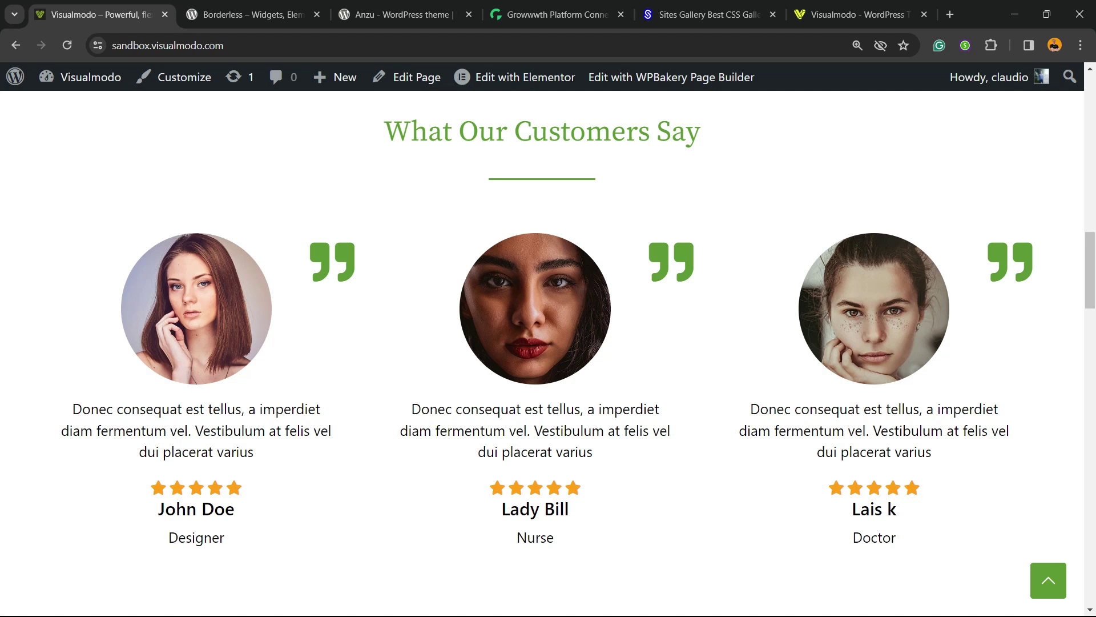
scroll(548, 354, down, 2)
scroll(548, 354, up, 5)
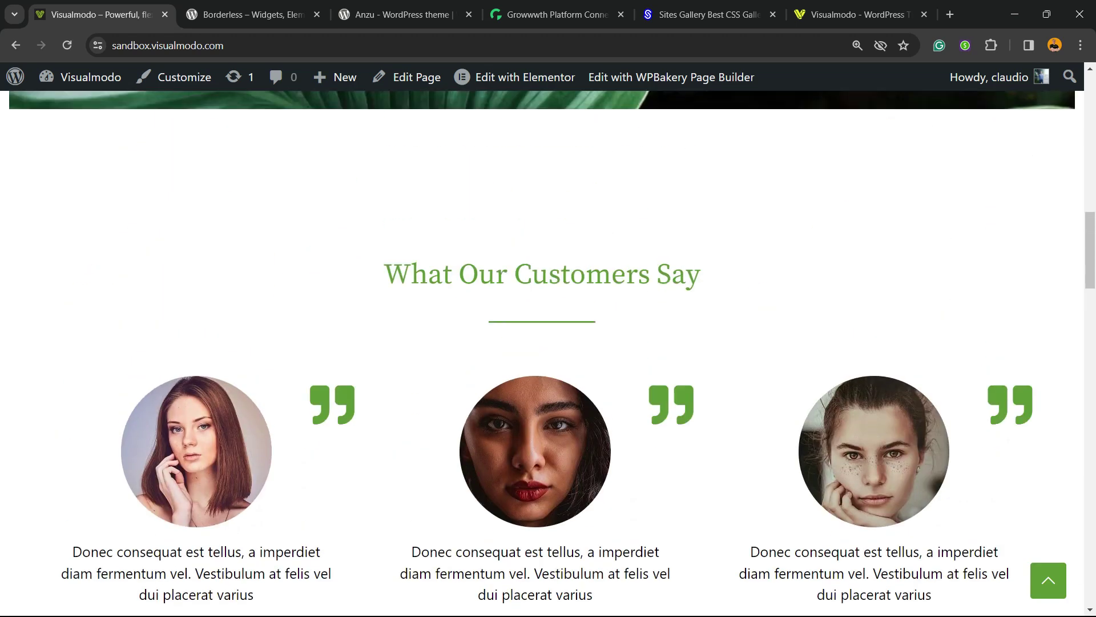
scroll(548, 354, down, 2)
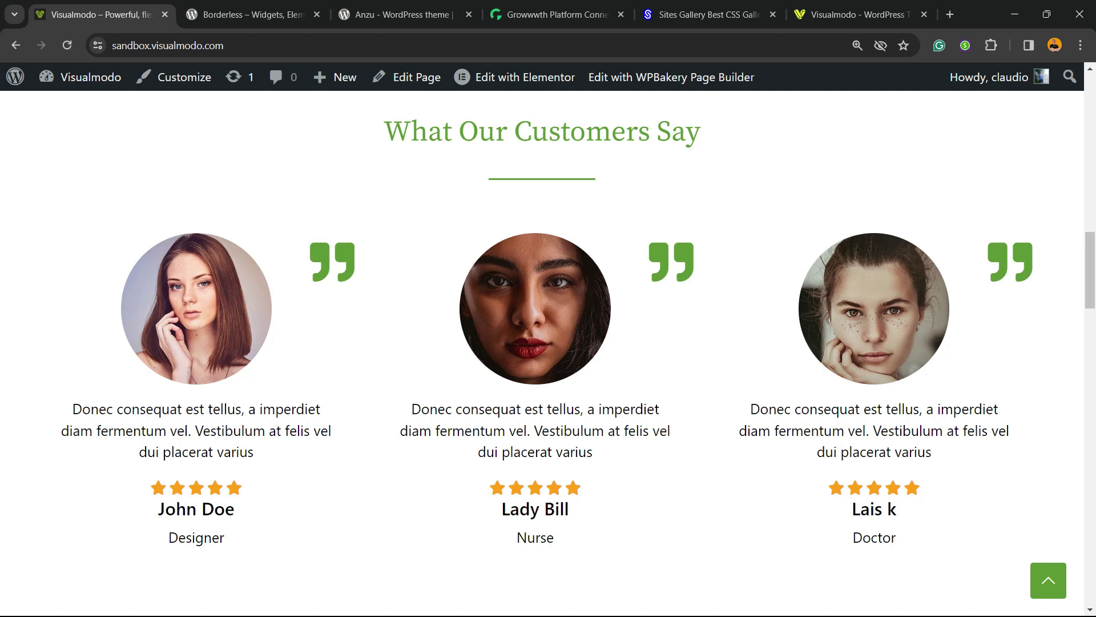
scroll(541, 353, down, 7)
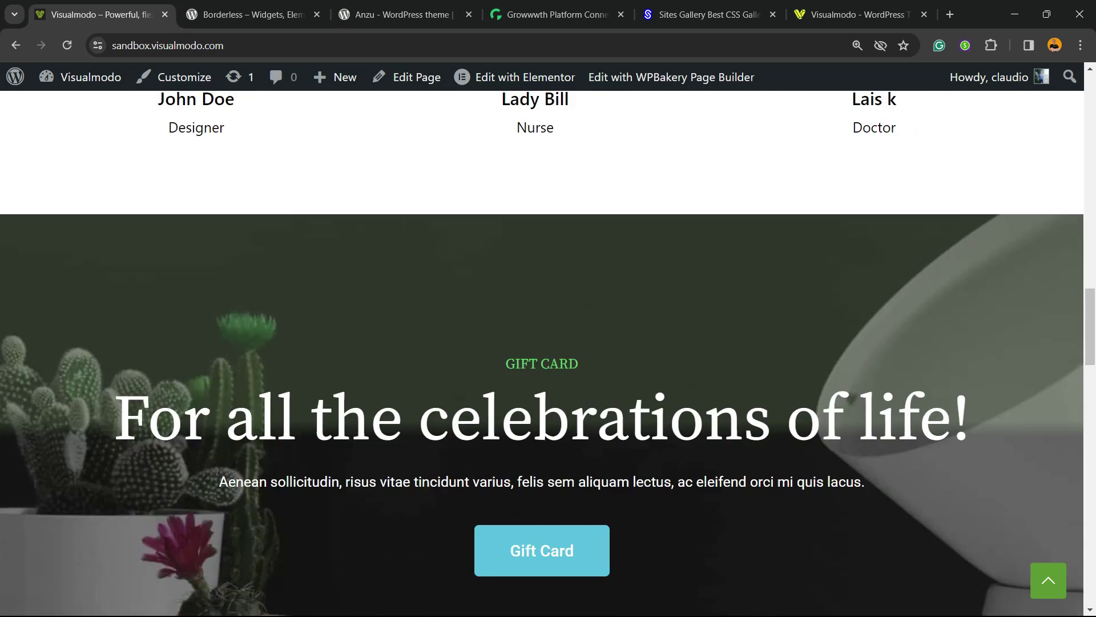
scroll(542, 353, up, 15)
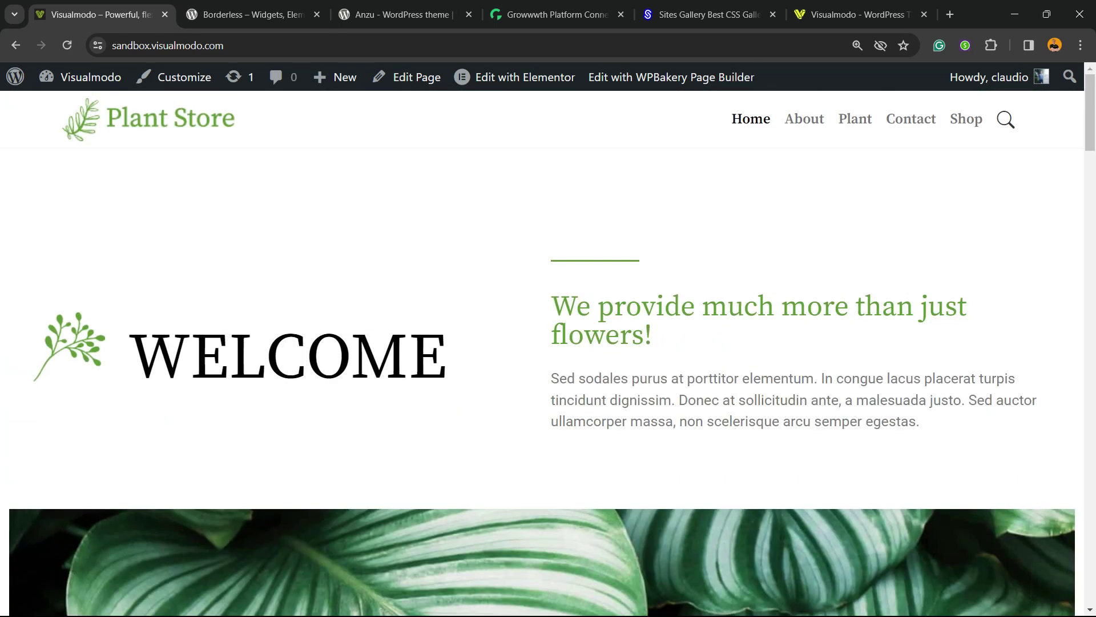
scroll(542, 353, down, 15)
scroll(542, 353, up, 14)
scroll(542, 352, down, 7)
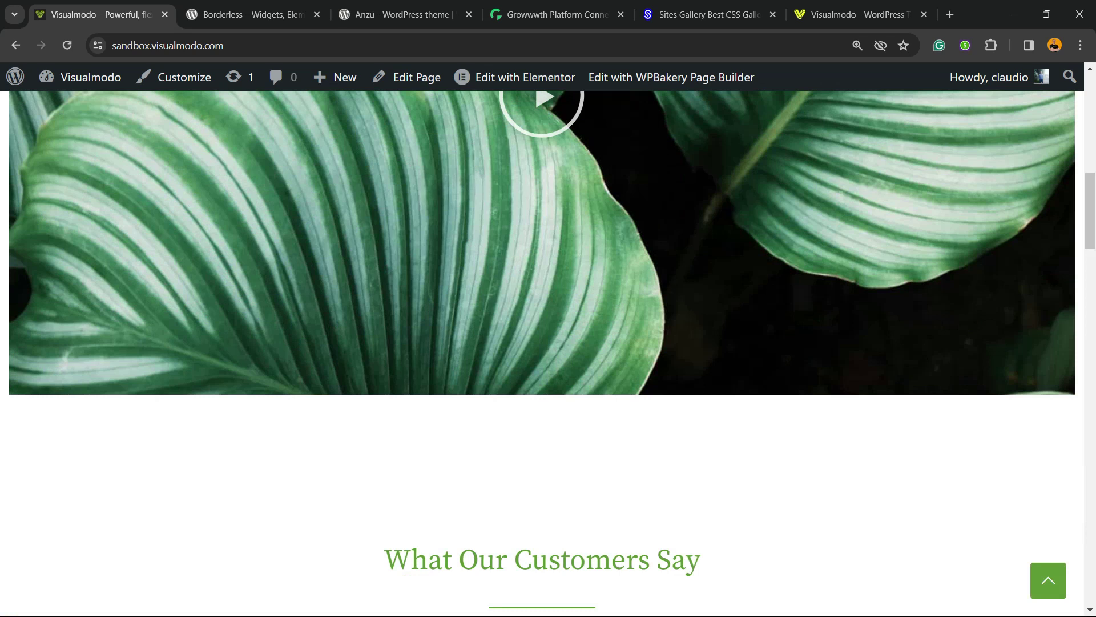
scroll(548, 354, down, 3)
Open the home page for editing with Elementor
mouse_move(525, 78)
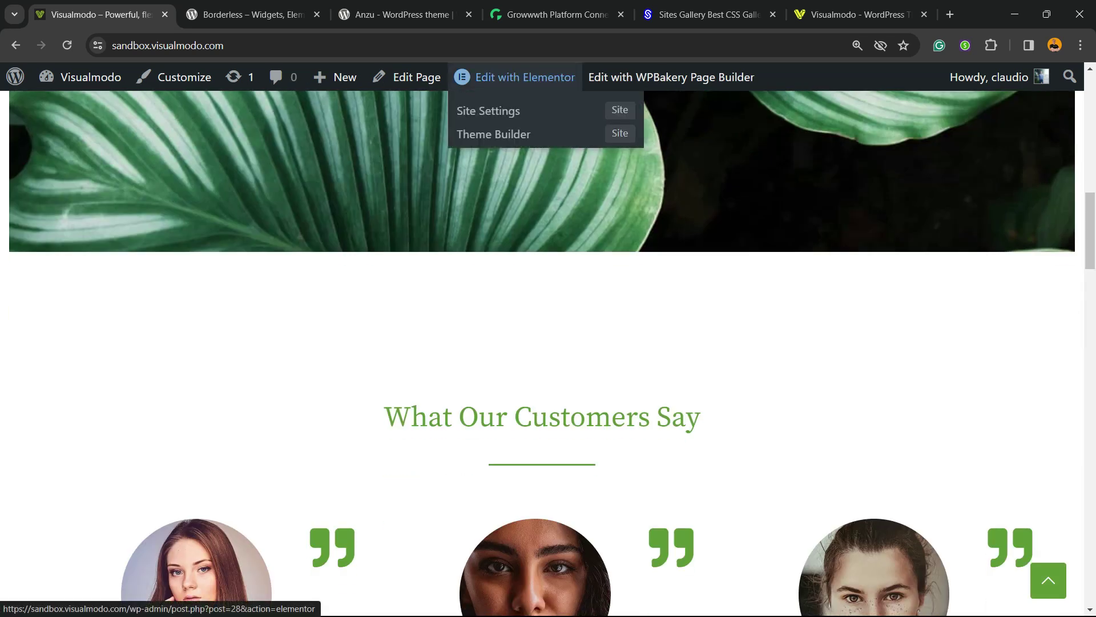
key(ctrl)
key(ctrl)
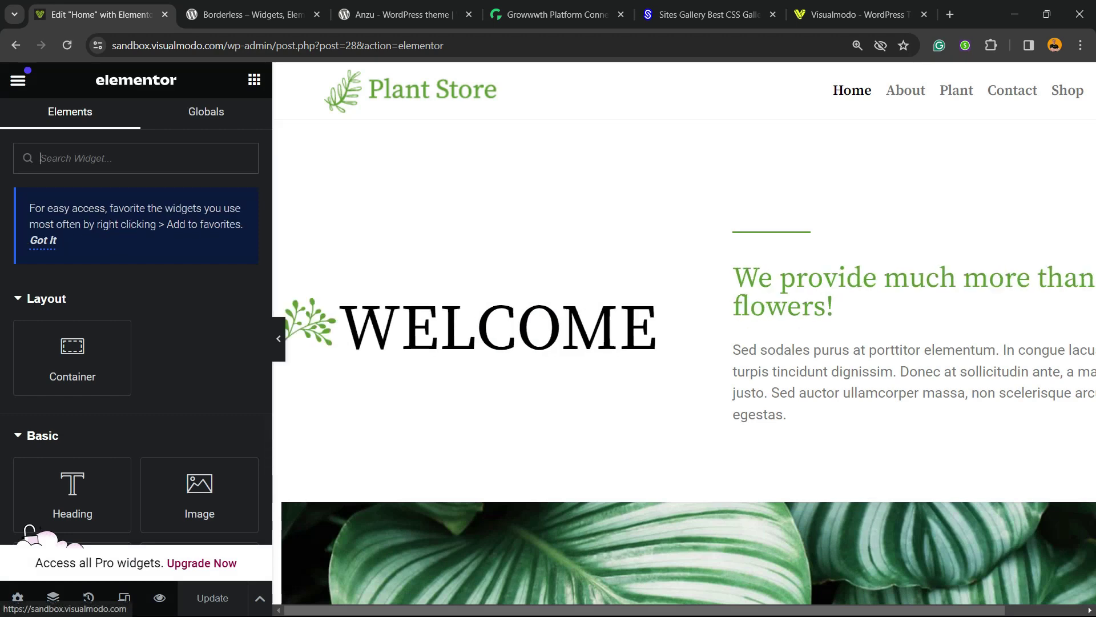
Open the section settings of the "What Our Customers Say" testimonials section
scroll(684, 333, down, 15)
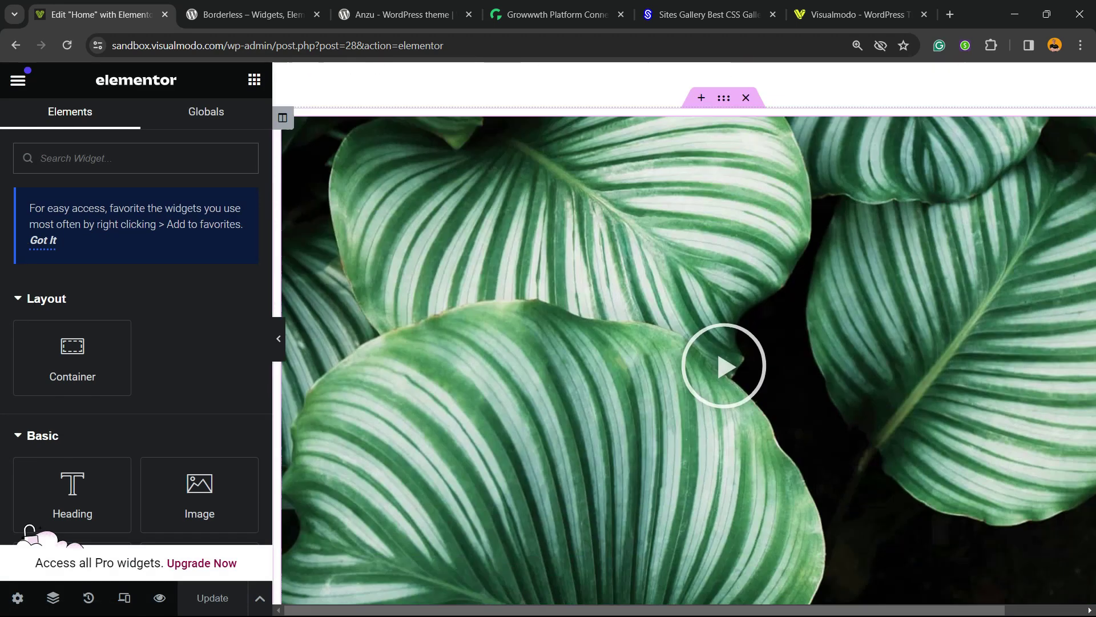
scroll(684, 333, down, 5)
scroll(684, 333, up, 10)
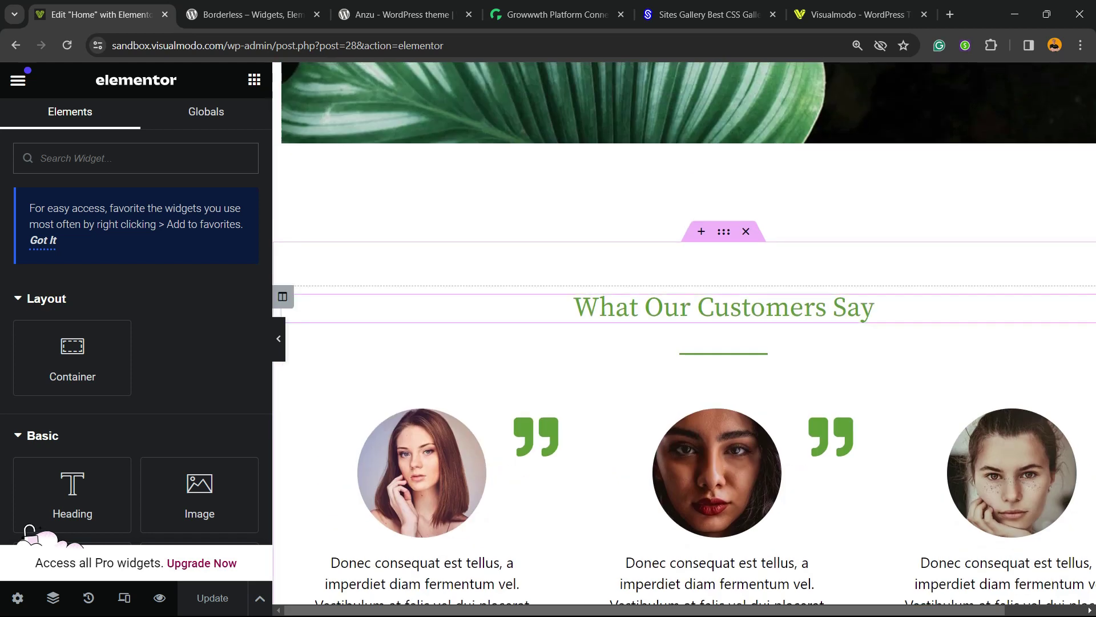
scroll(684, 333, down, 5)
scroll(684, 332, up, 8)
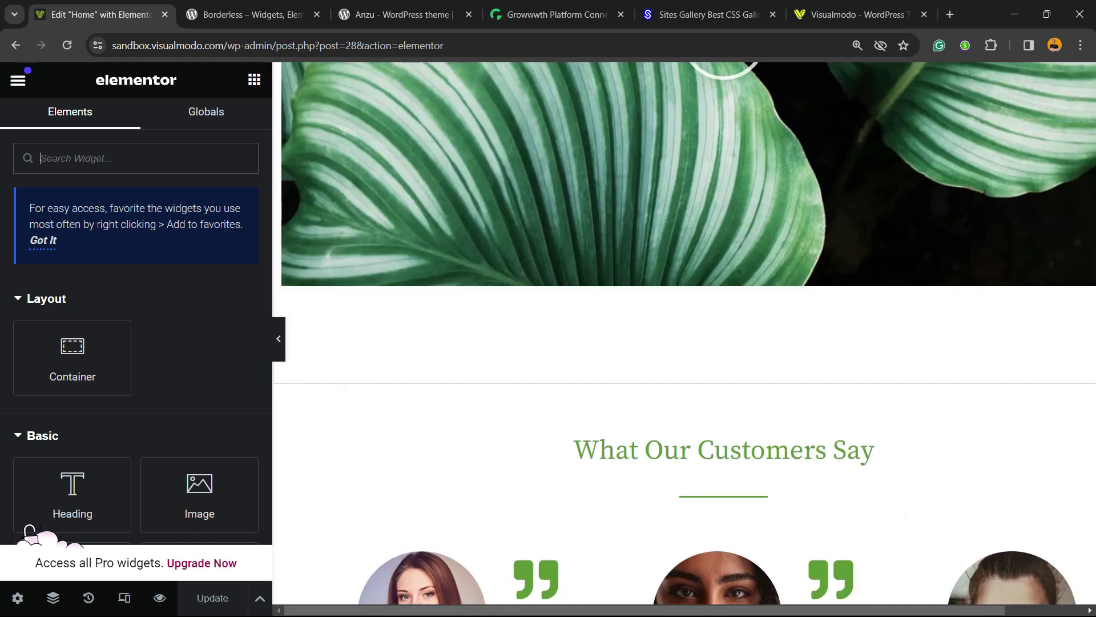
scroll(684, 333, down, 3)
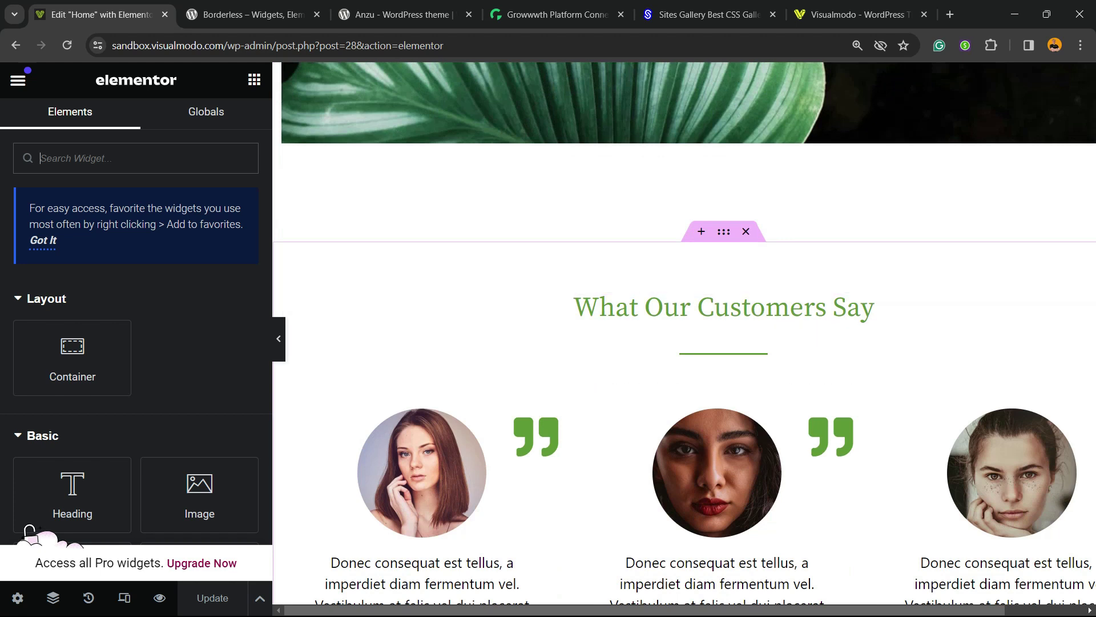
click(724, 231)
drag(724, 231, 746, 257)
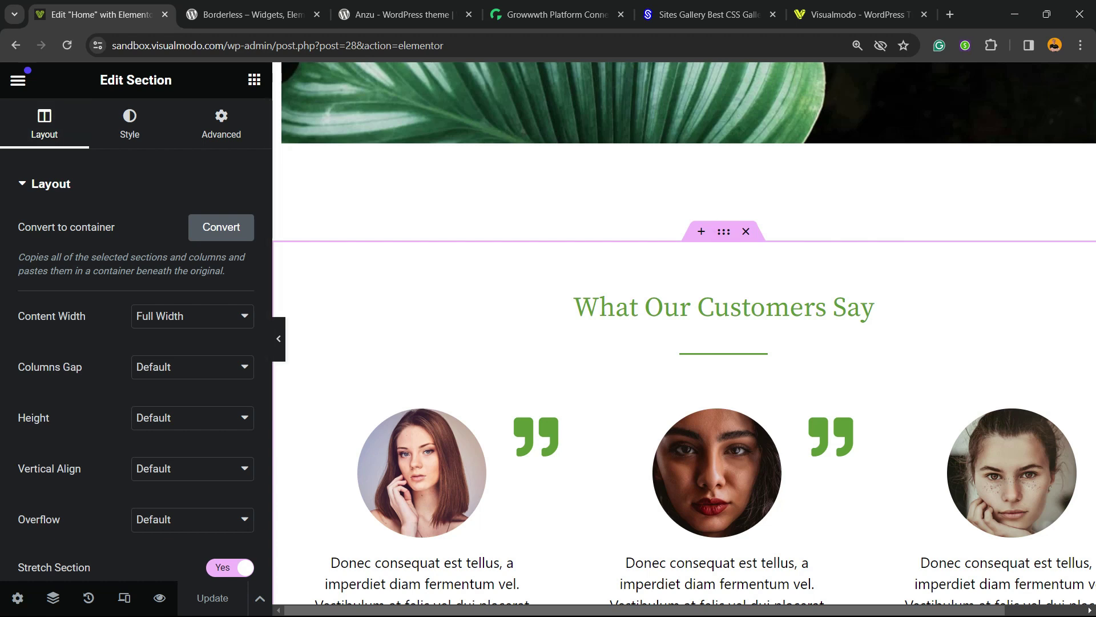
mouse_move(173, 80)
mouse_down()
mouse_move(100, 80)
mouse_move(157, 79)
mouse_up()
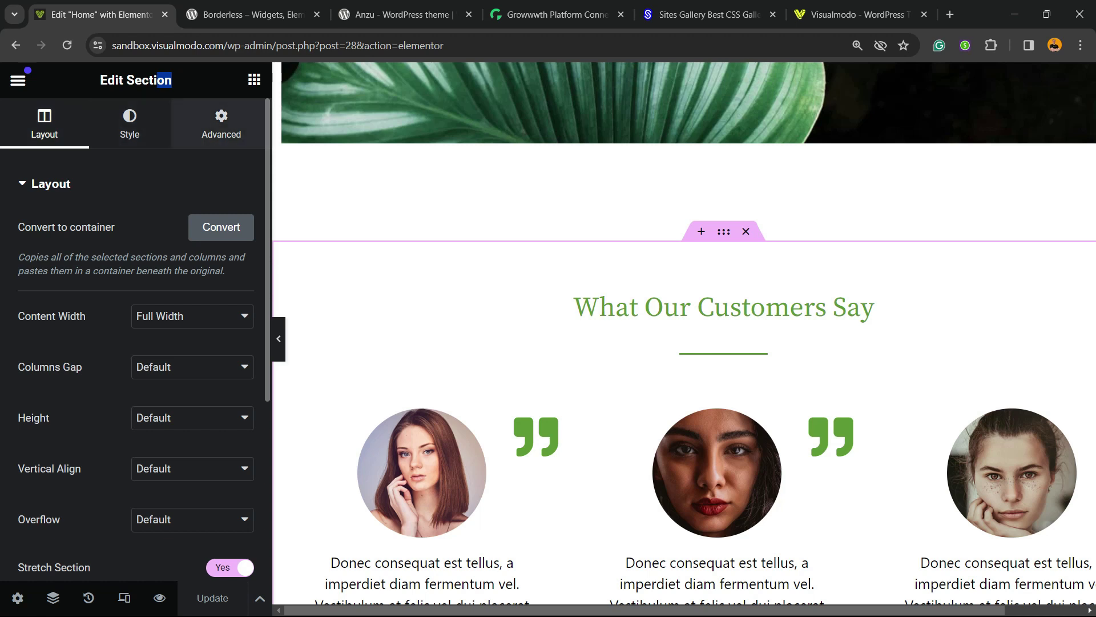
Open the responsive visibility options in the testimonials section's advanced settings
click(222, 123)
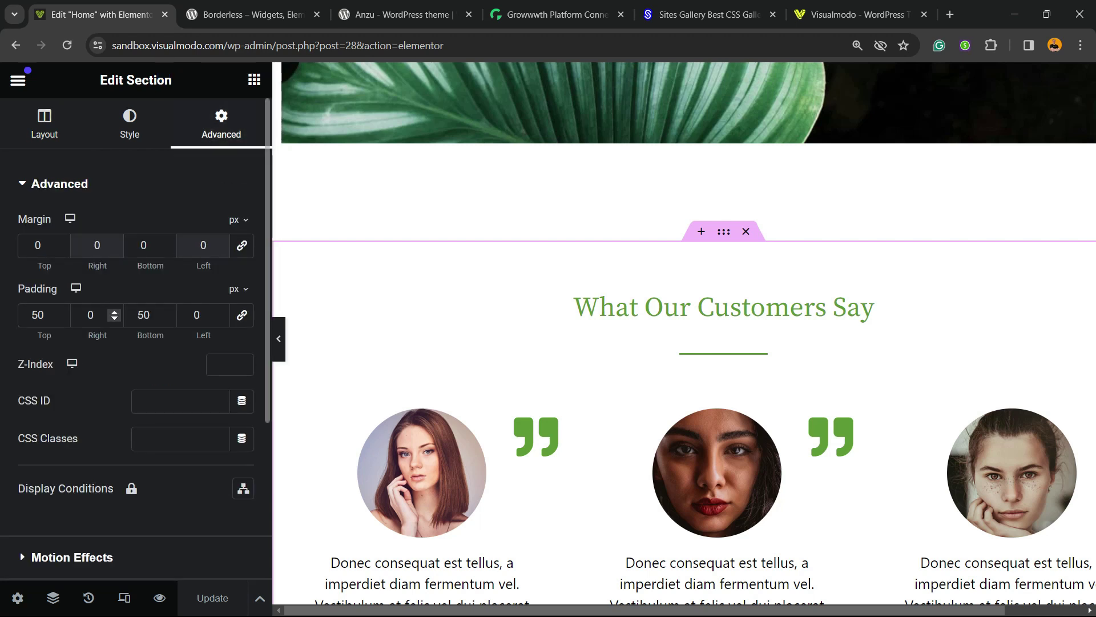
scroll(137, 343, down, 4)
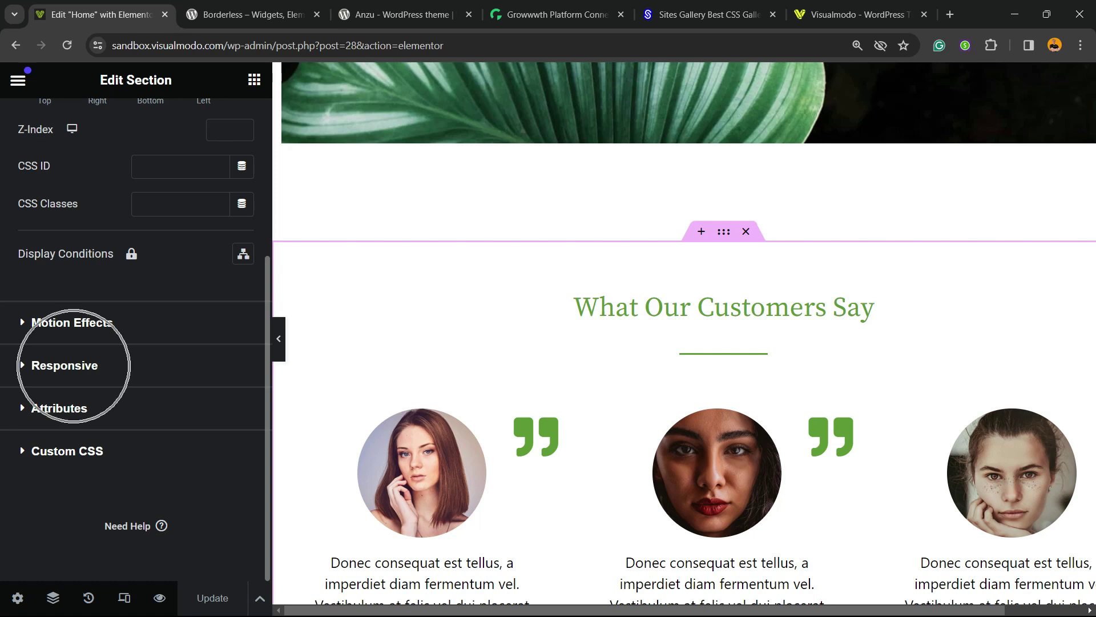
click(74, 365)
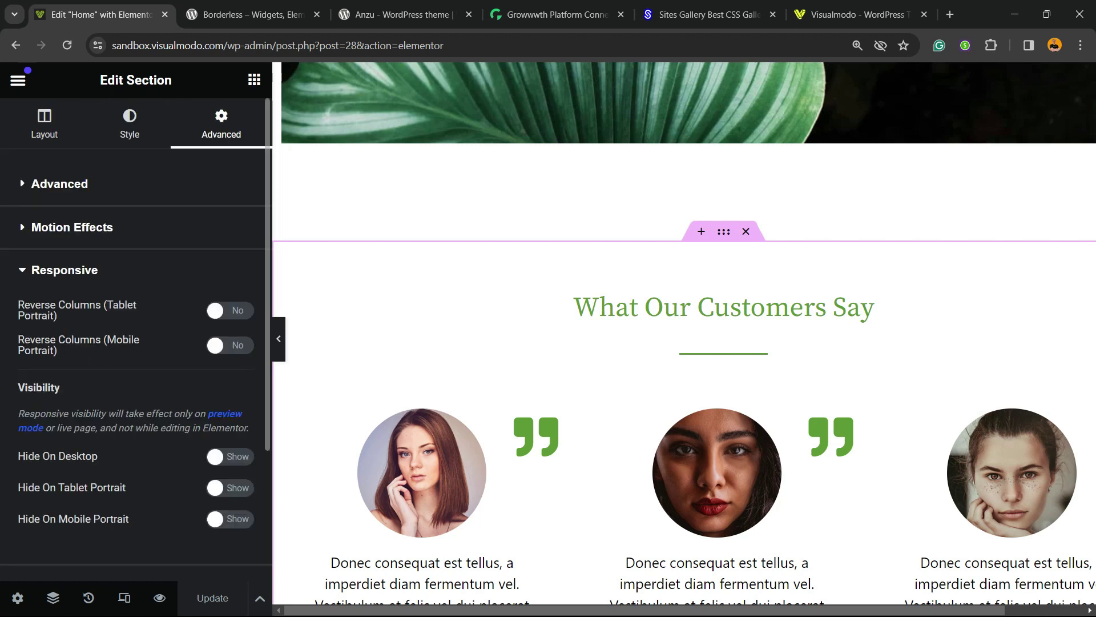
scroll(135, 343, down, 3)
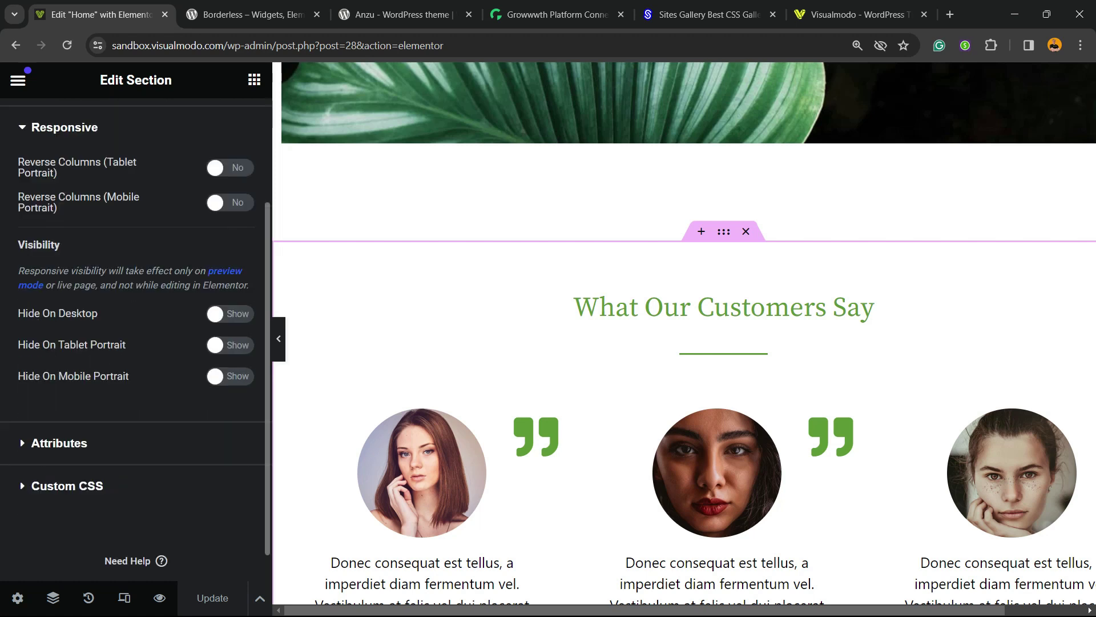
double_click(38, 245)
click(38, 244)
Hide the testimonials section on desktop, tablet portrait and mobile portrait, and save the page
click(229, 313)
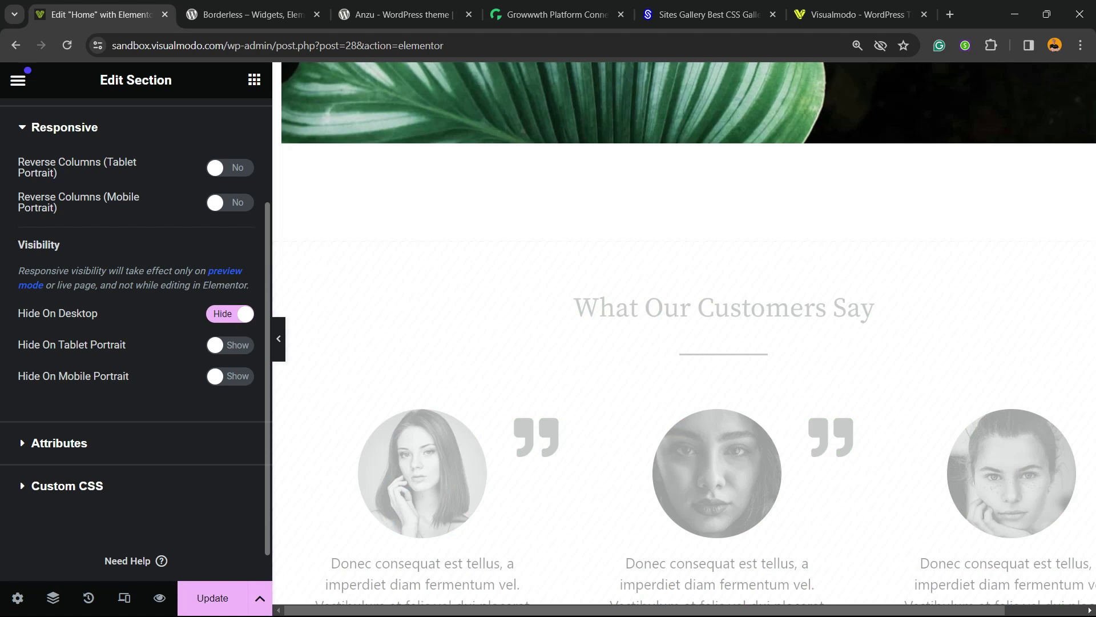
click(230, 345)
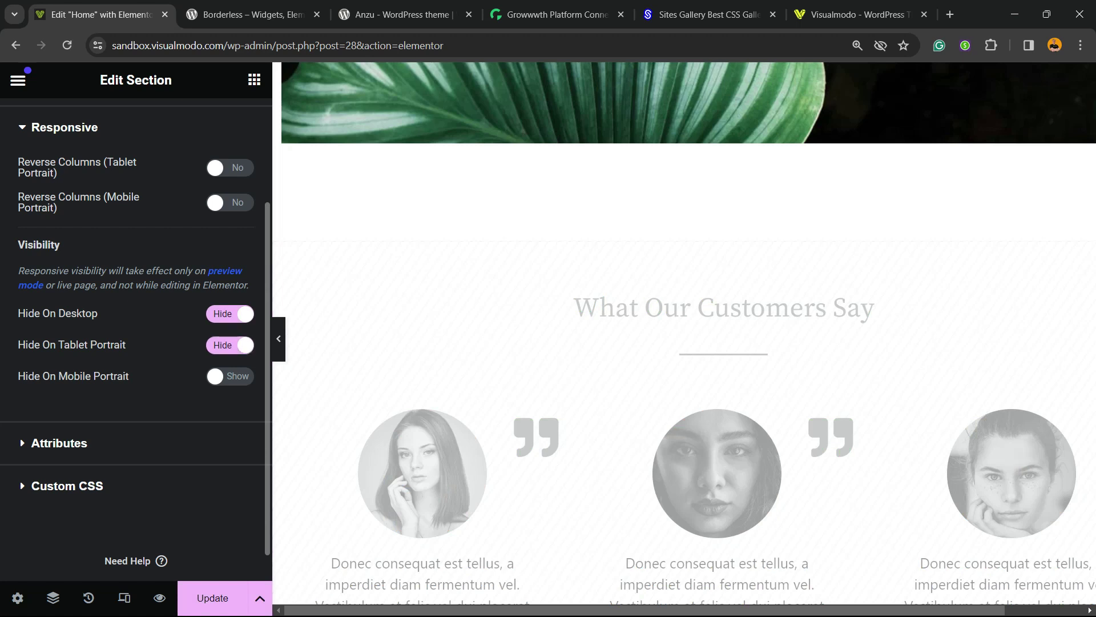
click(230, 376)
scroll(684, 333, down, 6)
scroll(684, 332, up, 6)
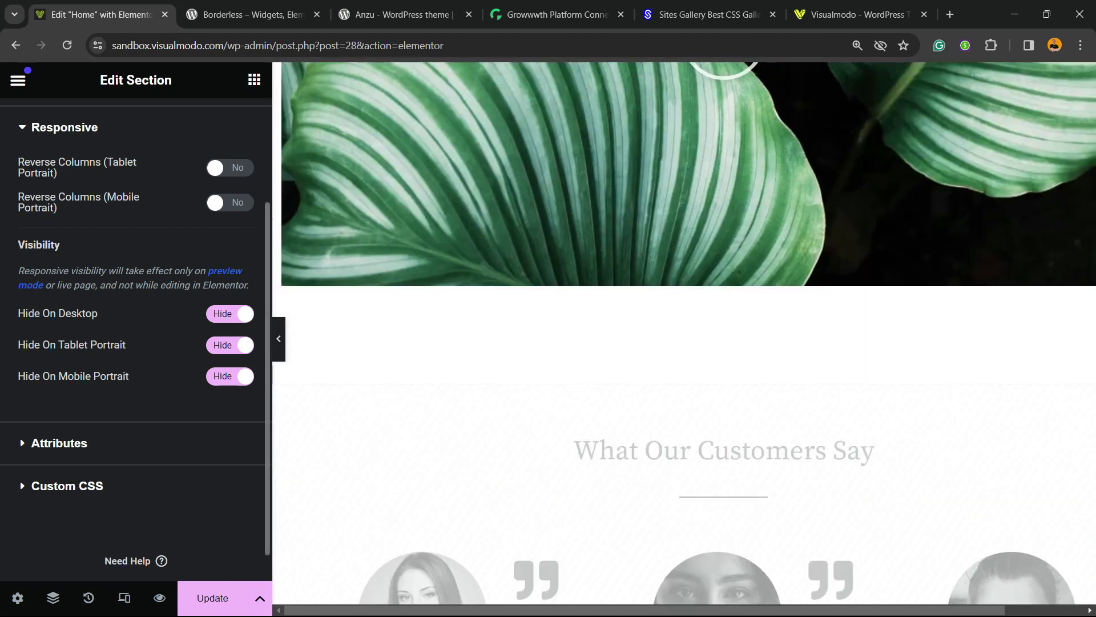
key(ctrl+s)
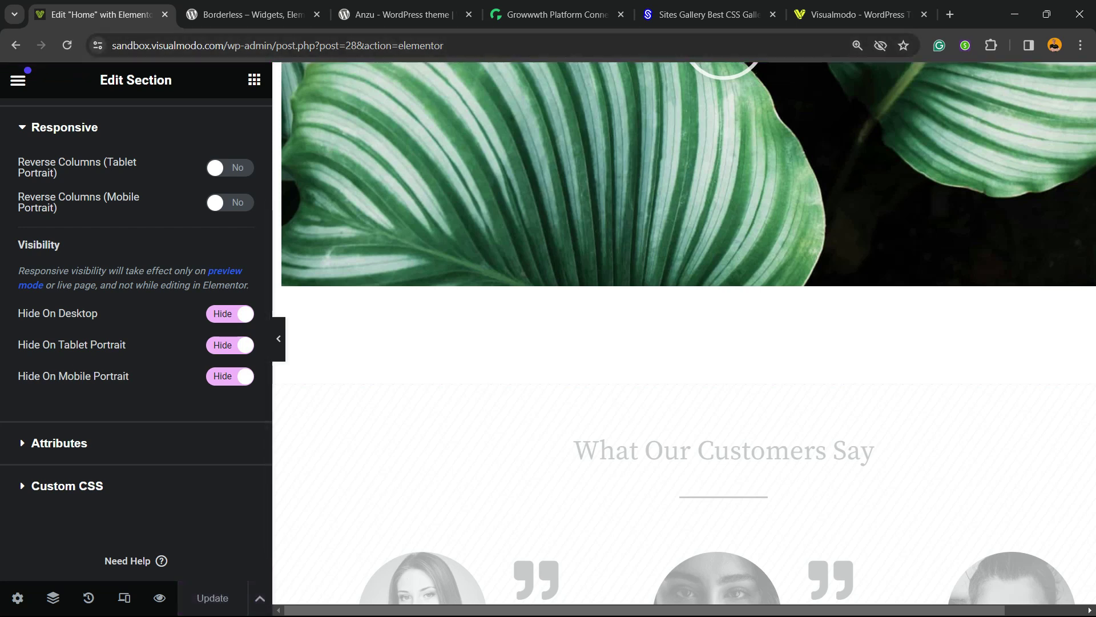
Open the live site sandbox.visualmodo.com in a new tab and check the area between the leaf image and the gift card section
drag(228, 46, 111, 46)
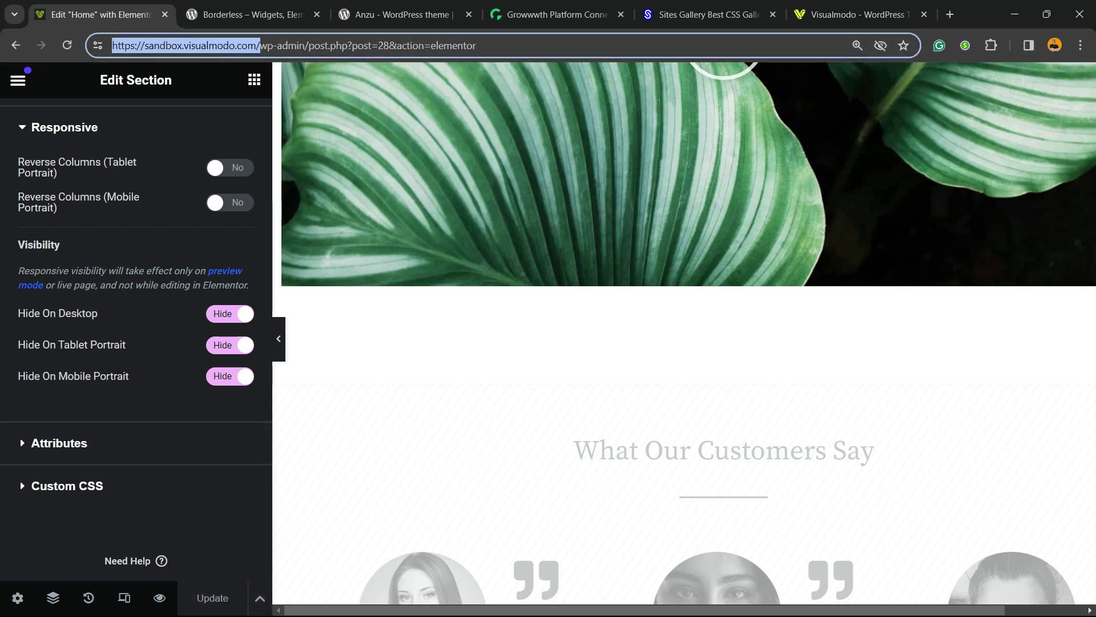
right_click(128, 46)
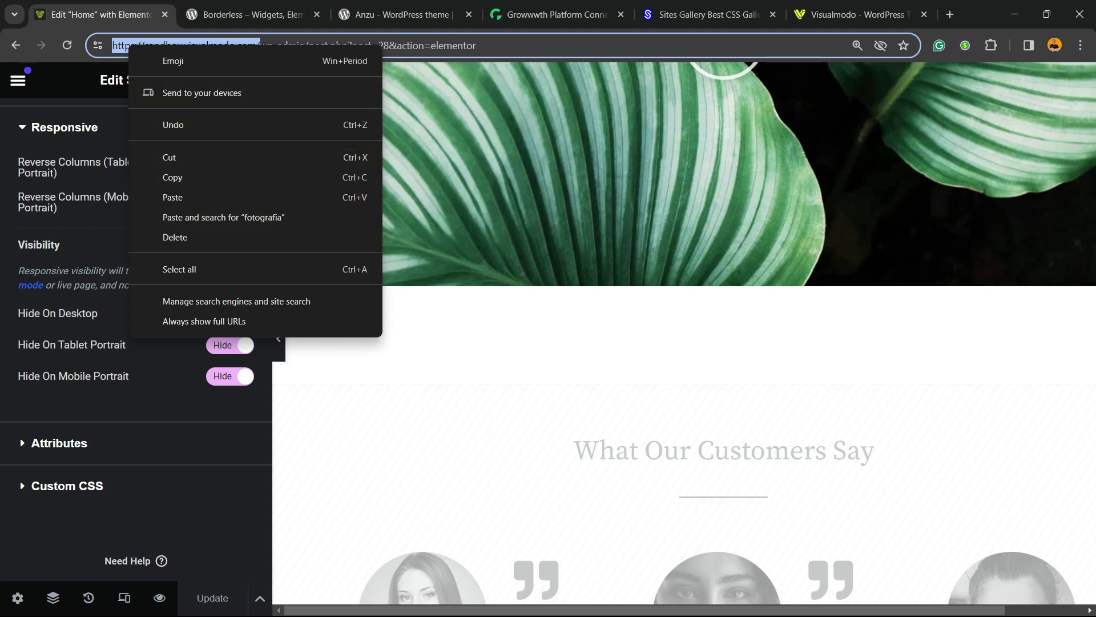
right_click(116, 21)
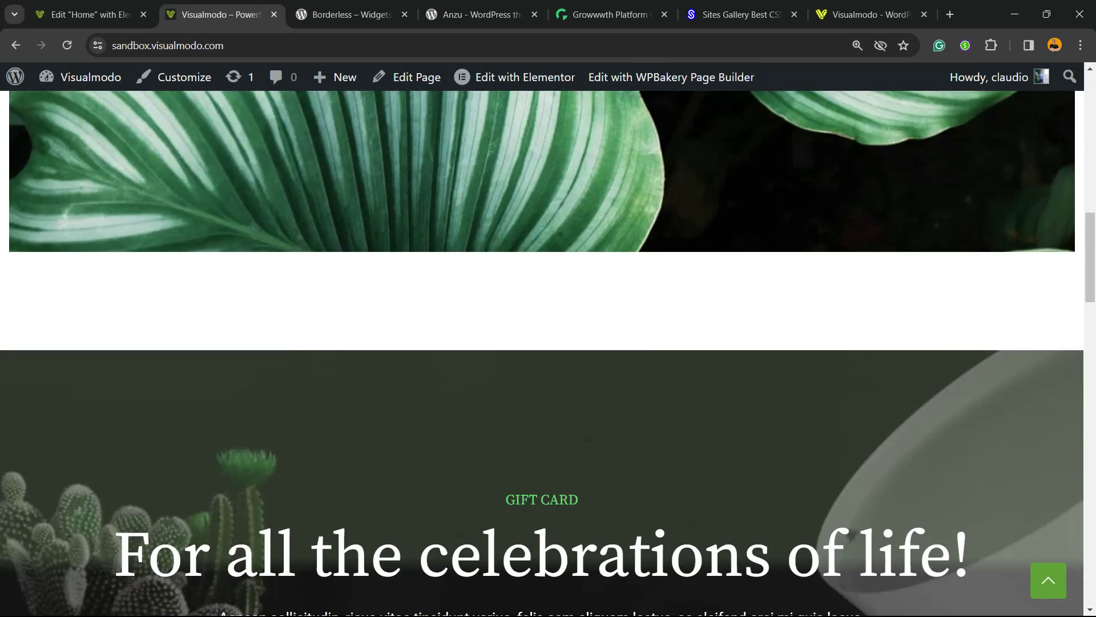
scroll(548, 354, up, 2)
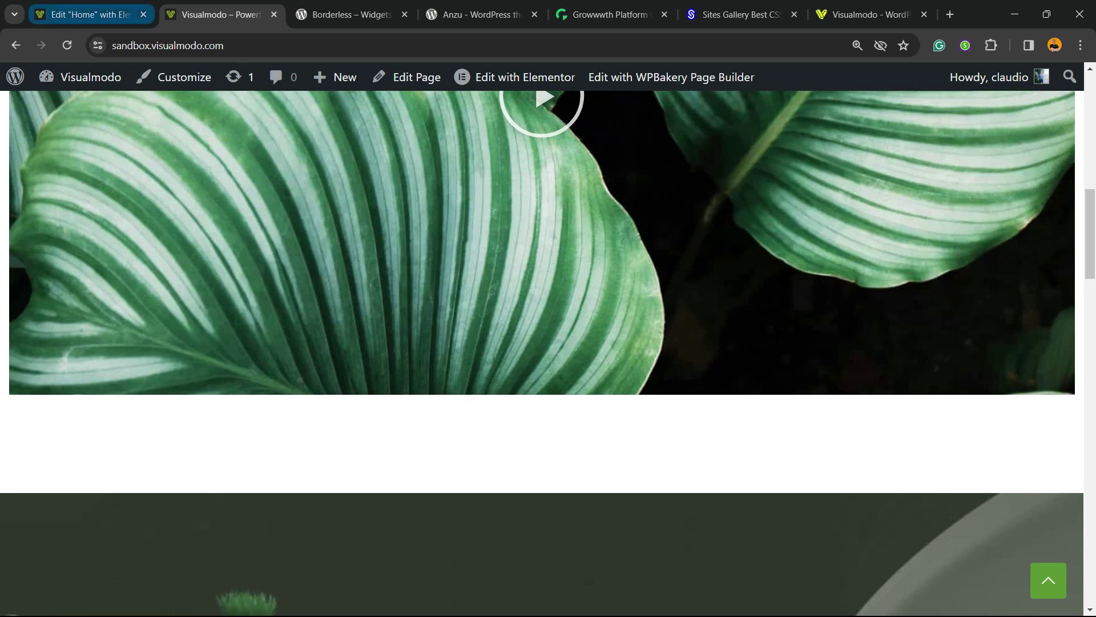
Return to the Elementor editor, turn off Hide On Desktop for the testimonials section, and save the page
click(90, 15)
scroll(684, 333, down, 7)
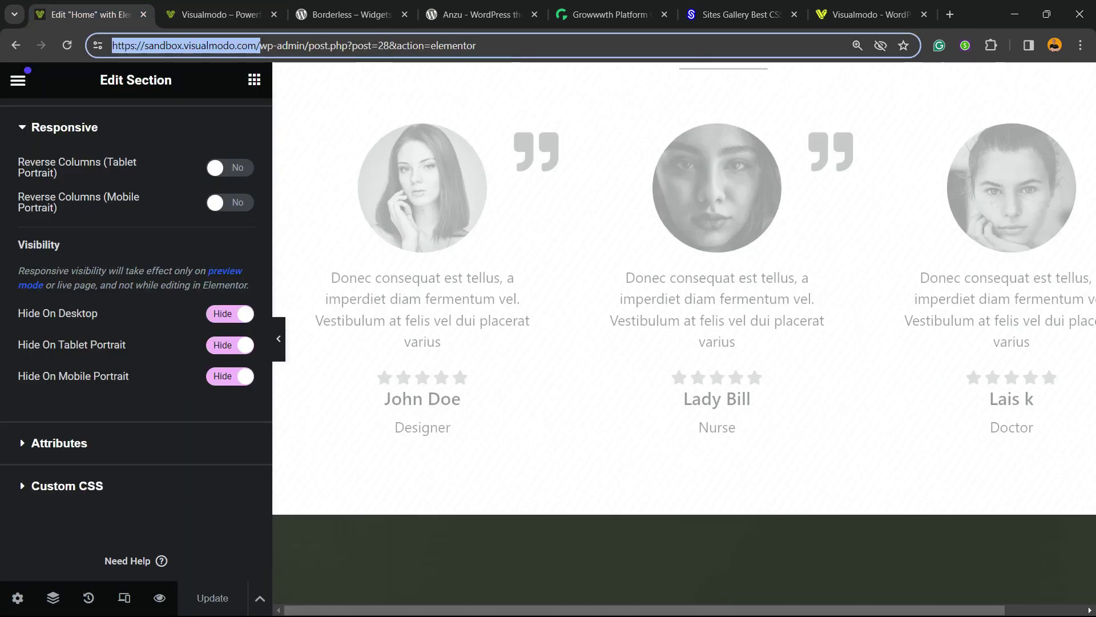
scroll(684, 333, up, 2)
scroll(684, 333, up, 6)
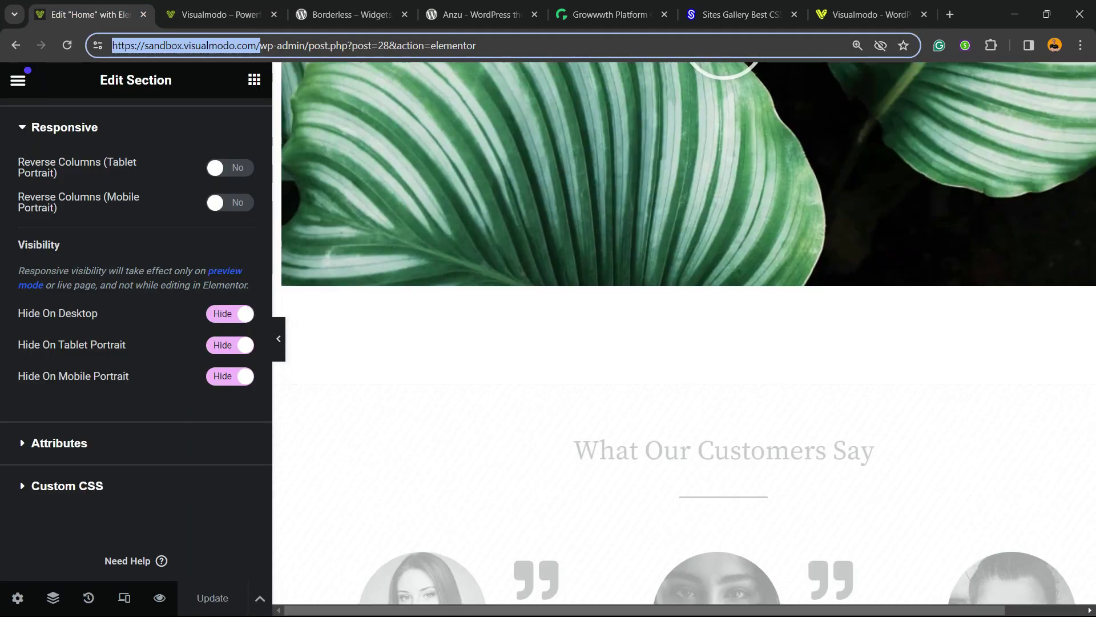
click(230, 313)
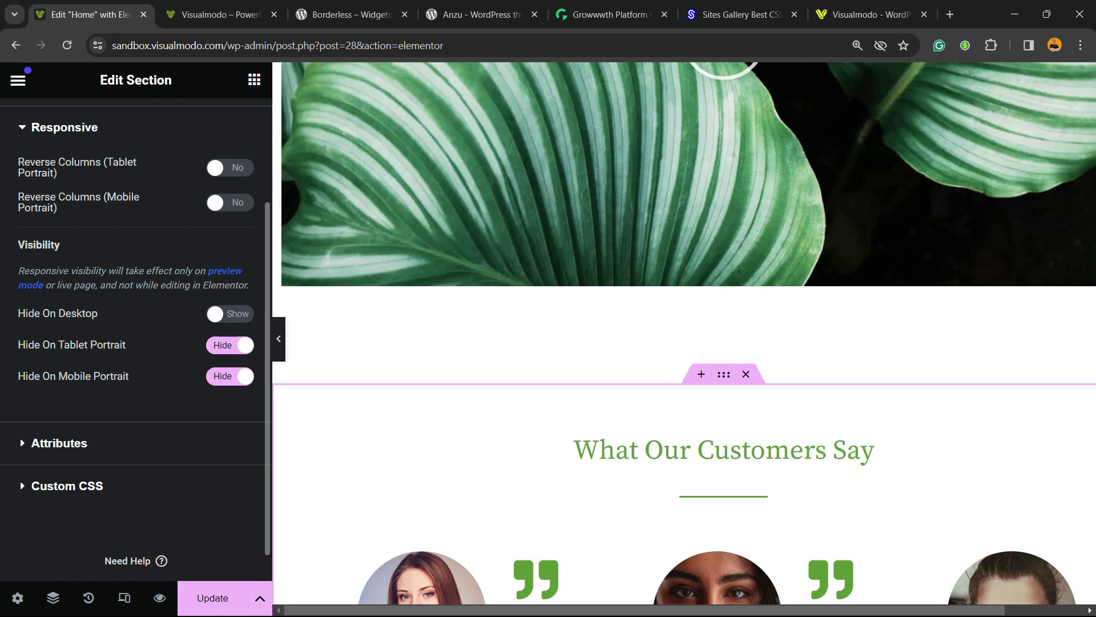
scroll(685, 331, down, 5)
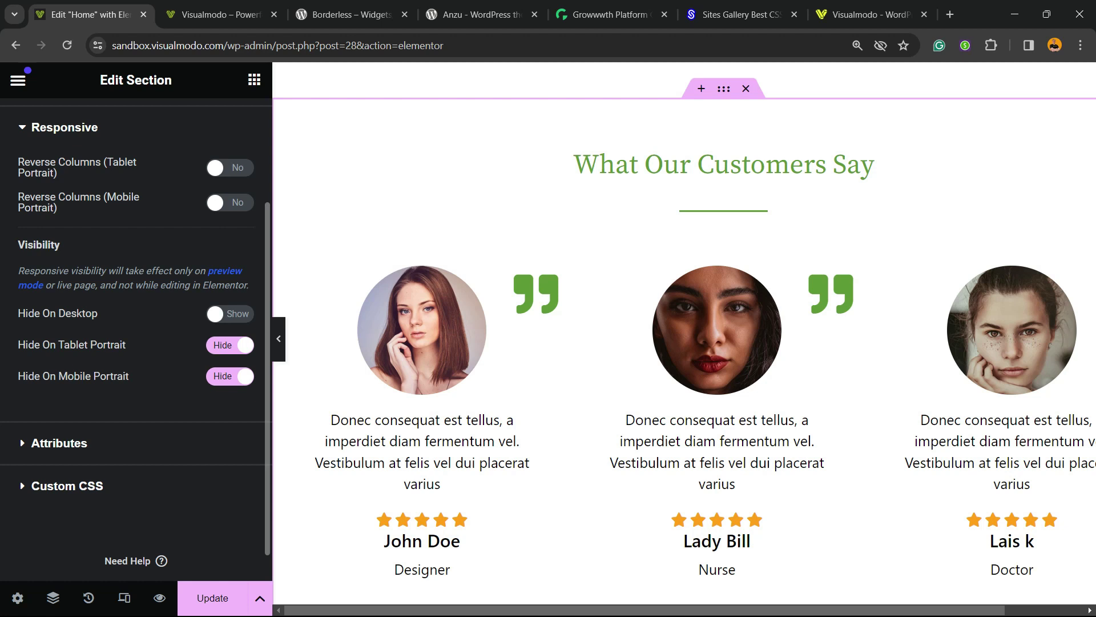
key(ctrl+s)
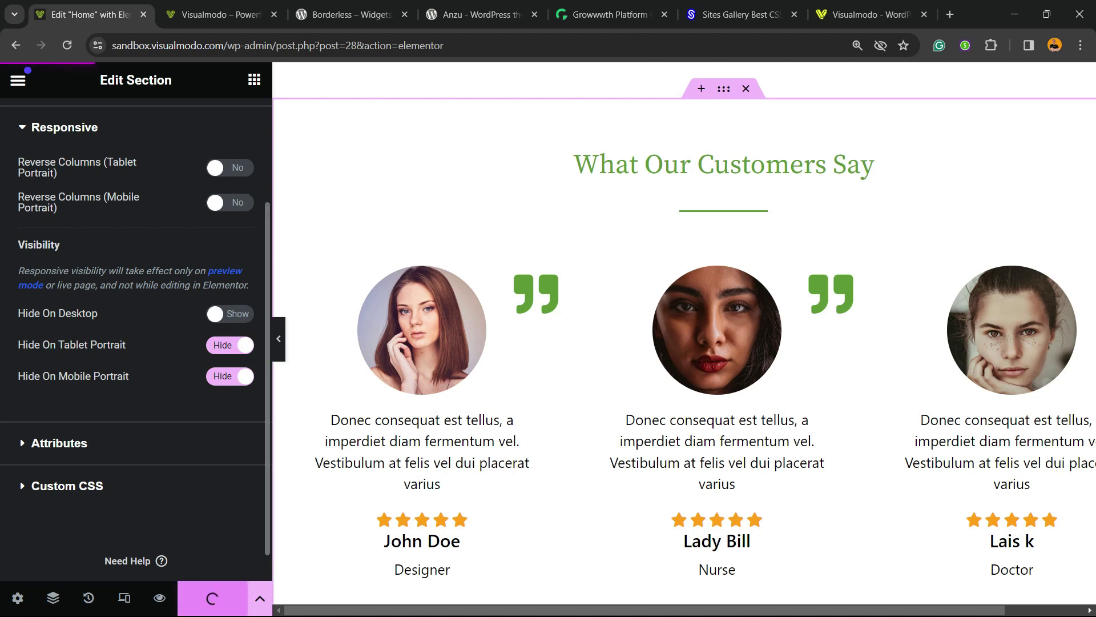
Turn Hide On Desktop back on for the testimonials section and switch to the Borderless plugin page on WordPress.org
click(229, 313)
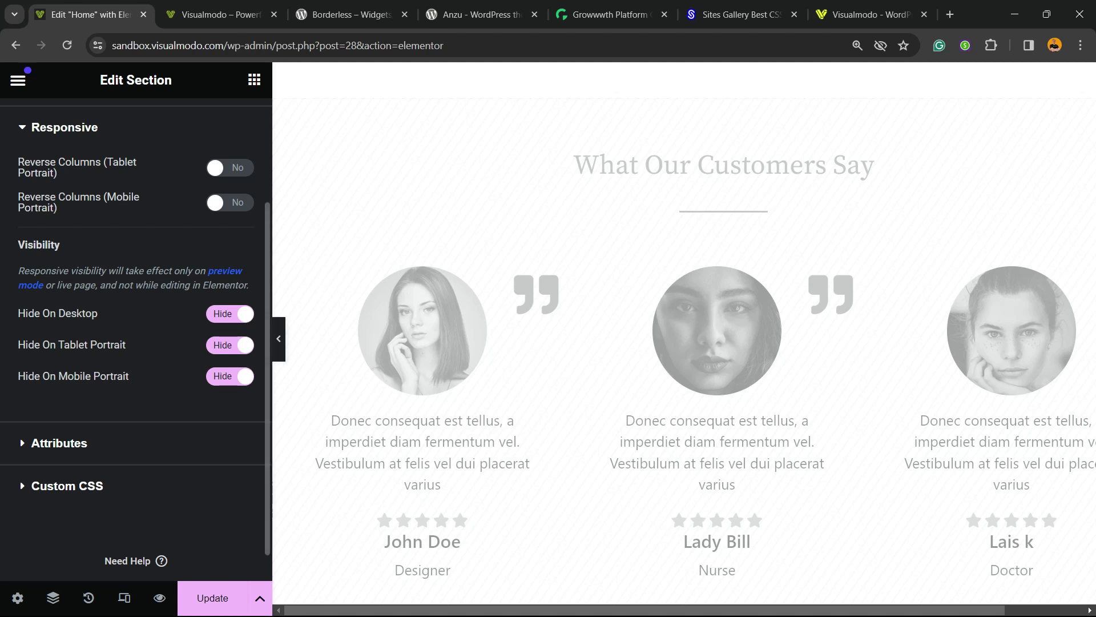
click(351, 14)
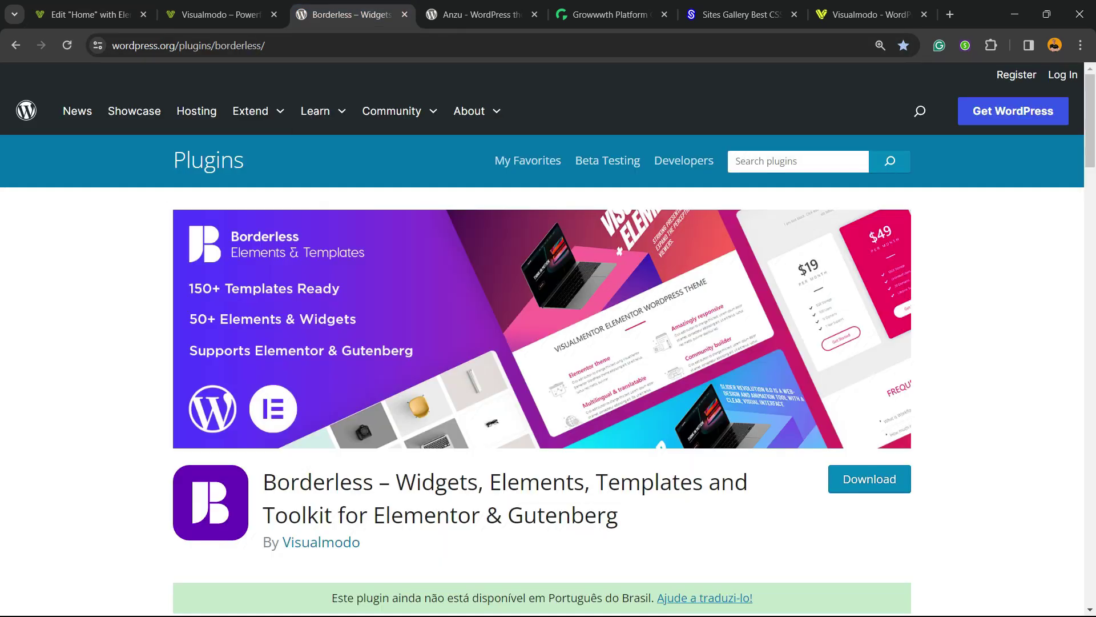
Highlight the Borderless plugin's title, and switch to the Anzu theme page on WordPress.org to look it over
triple_click(504, 498)
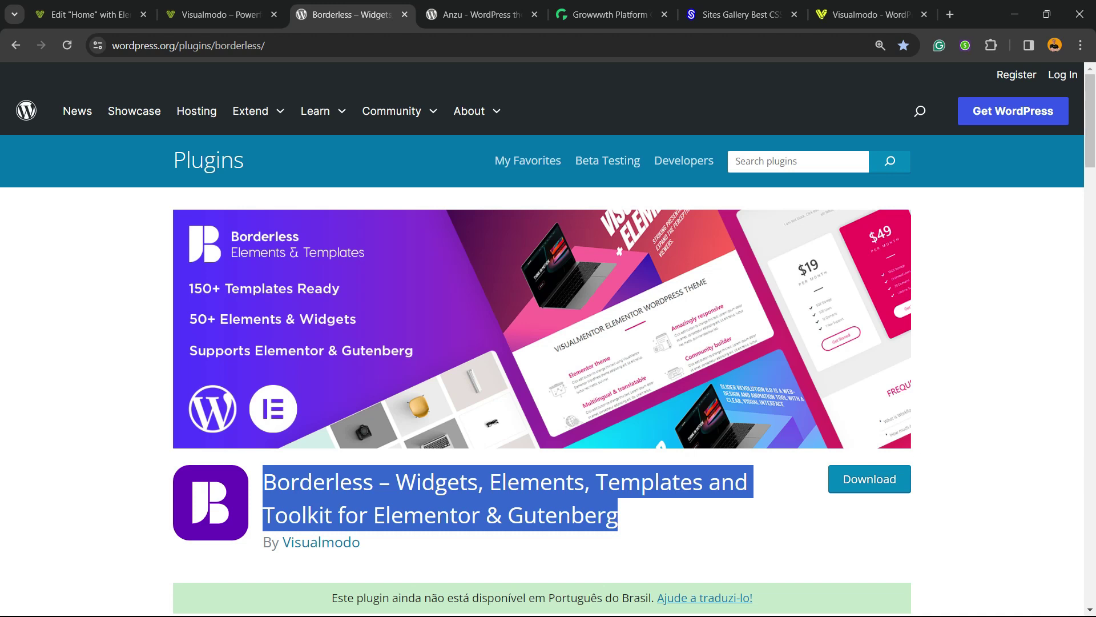
click(480, 14)
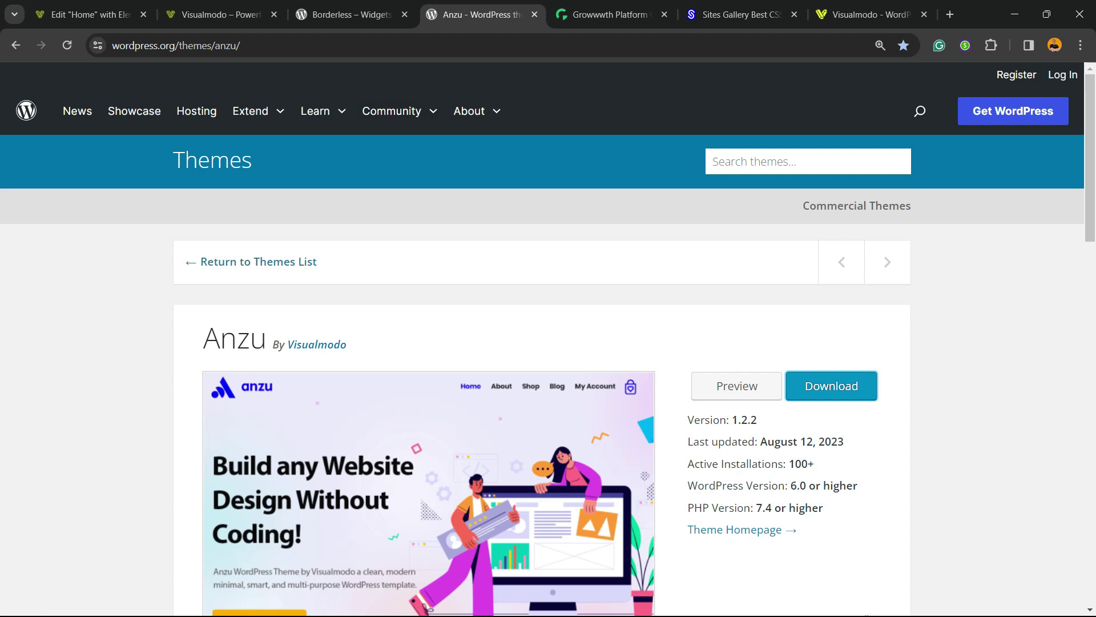
scroll(548, 343, down, 2)
scroll(548, 343, up, 2)
Switch to the growwwth.net site and look through its publisher listings with publishing and copywriting prices
click(610, 14)
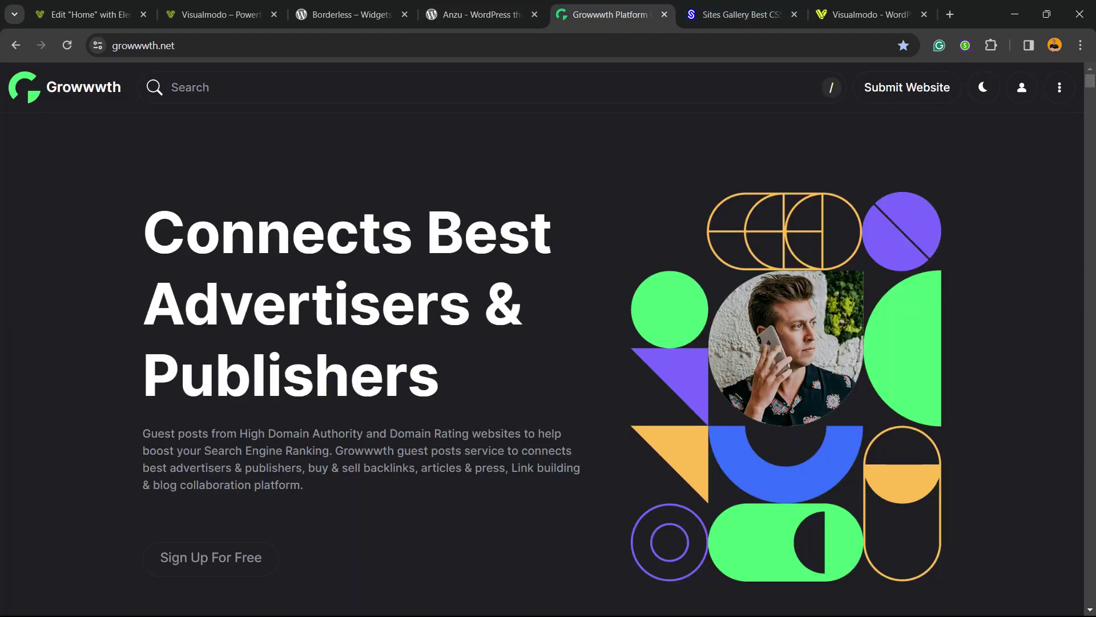
scroll(548, 354, down, 7)
scroll(548, 343, down, 5)
scroll(548, 342, down, 10)
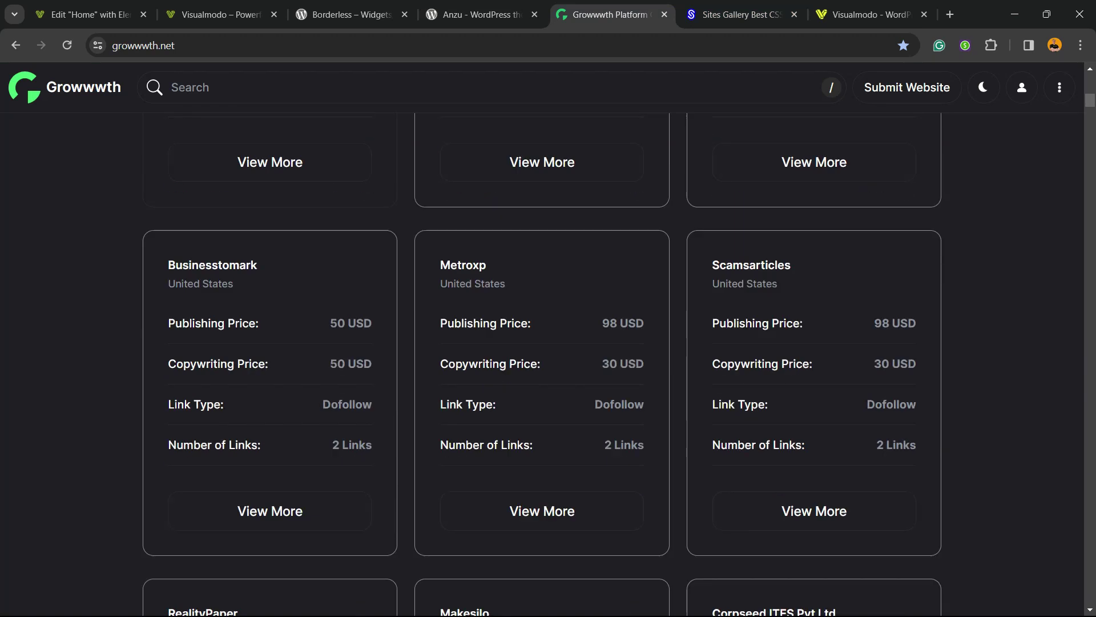
Switch to the sites.gallery site and browse the showcased designs in its Websites section
click(736, 14)
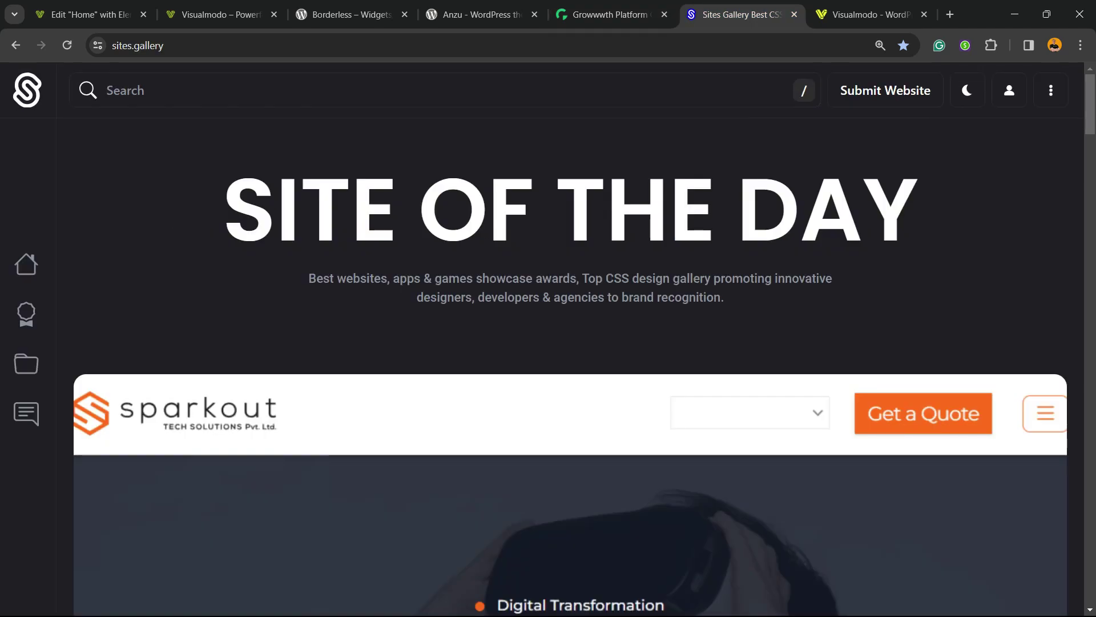
scroll(571, 286, down, 18)
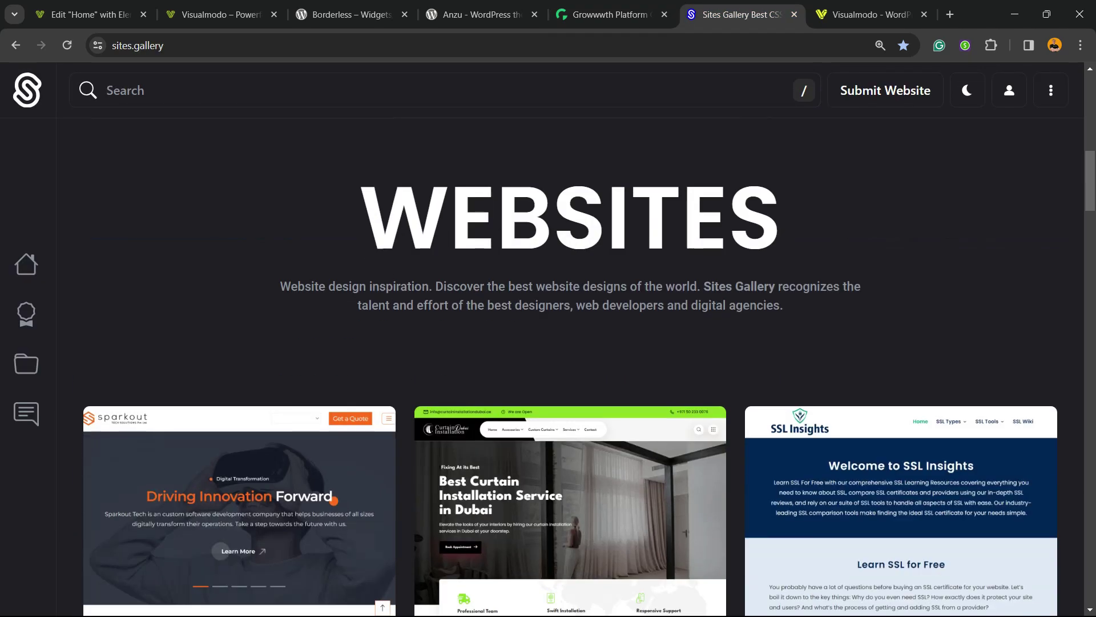
scroll(571, 343, down, 12)
scroll(571, 342, down, 10)
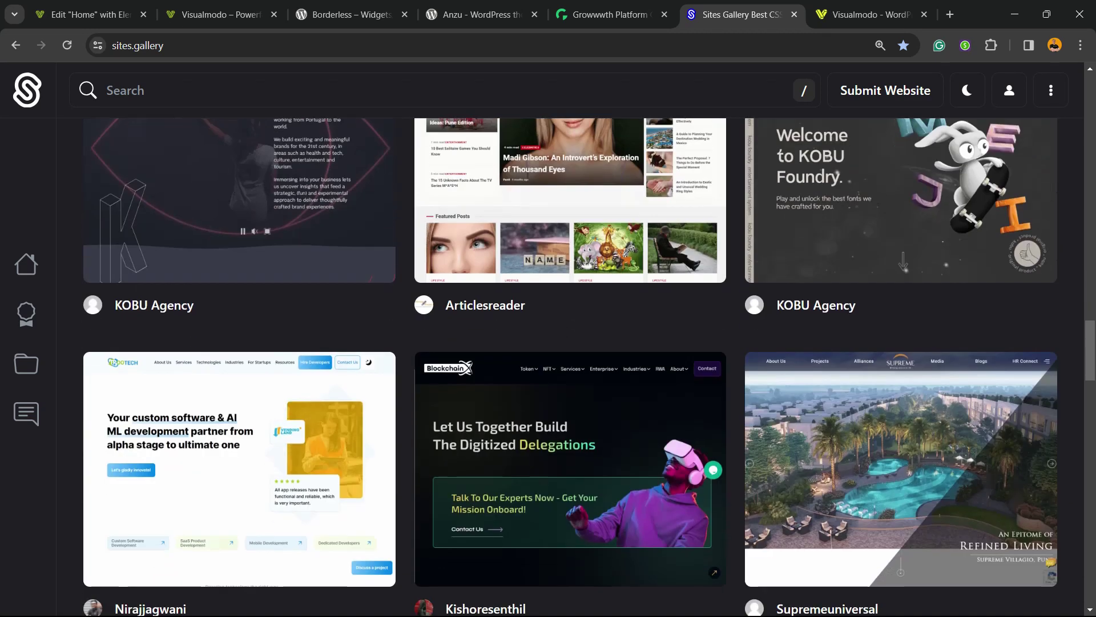
Switch to the visualmodo.com site, open its Templates Library and browse the starter templates
key(ctrl+Tab)
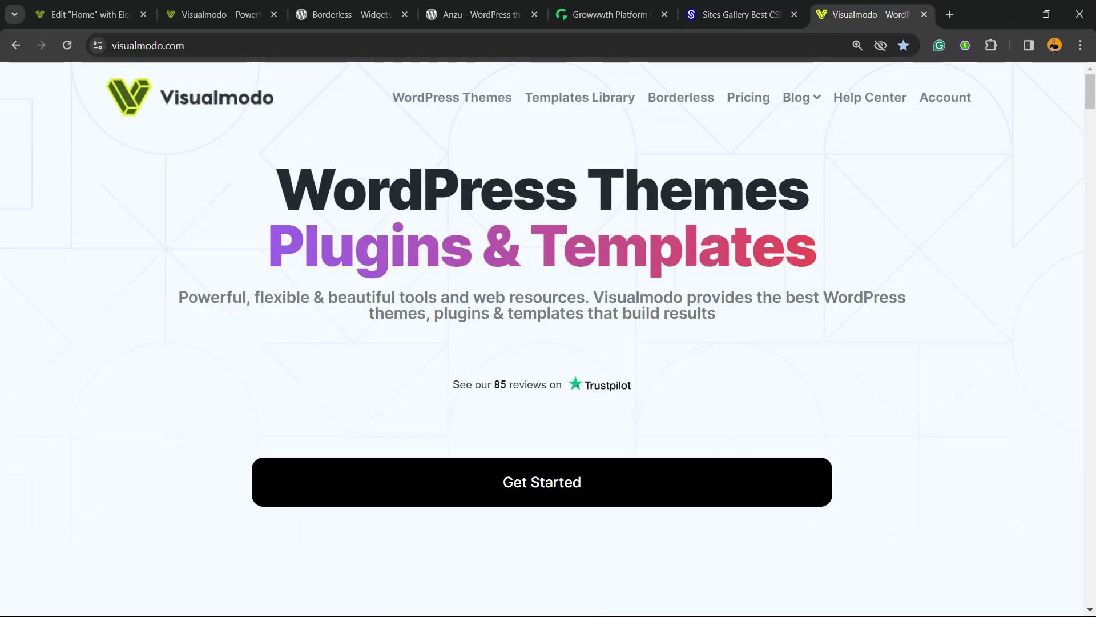
click(580, 97)
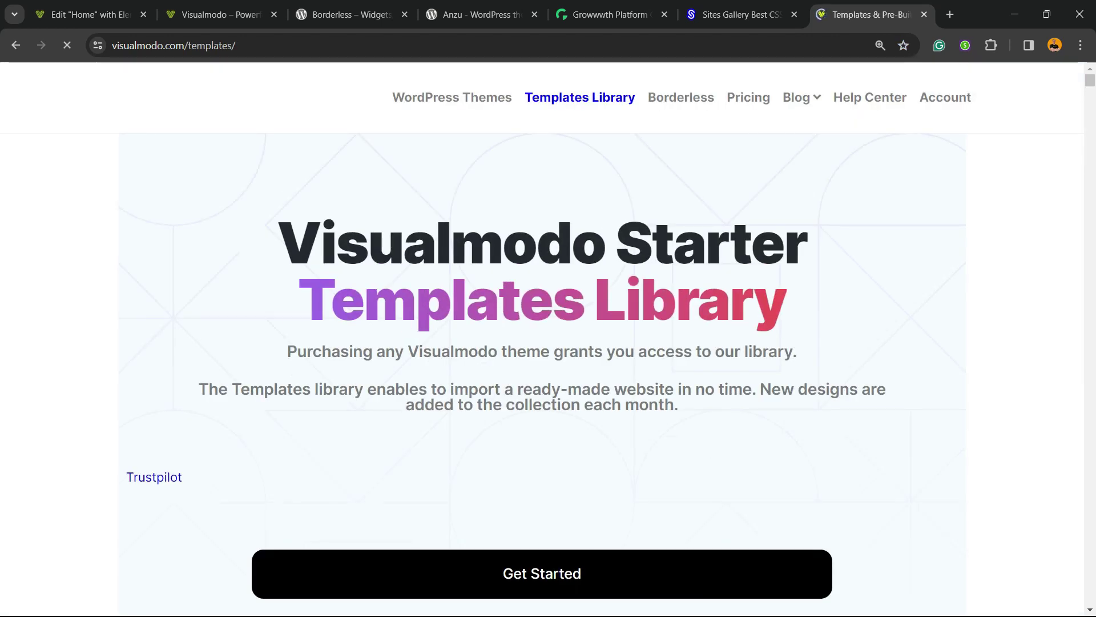
scroll(542, 343, down, 2)
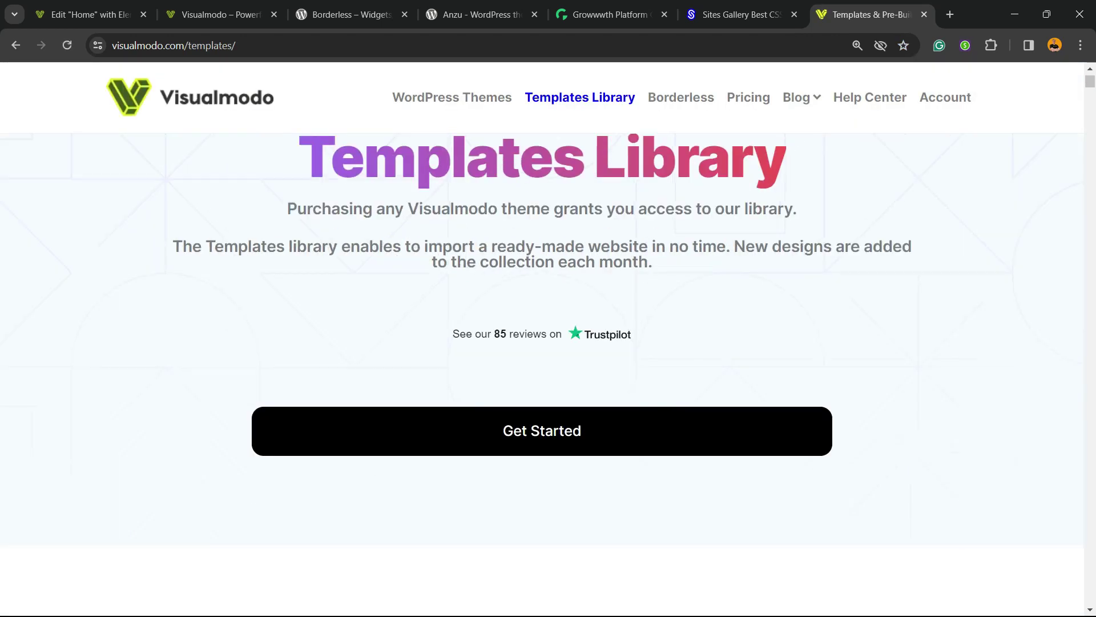
scroll(548, 342, down, 4)
scroll(548, 342, down, 8)
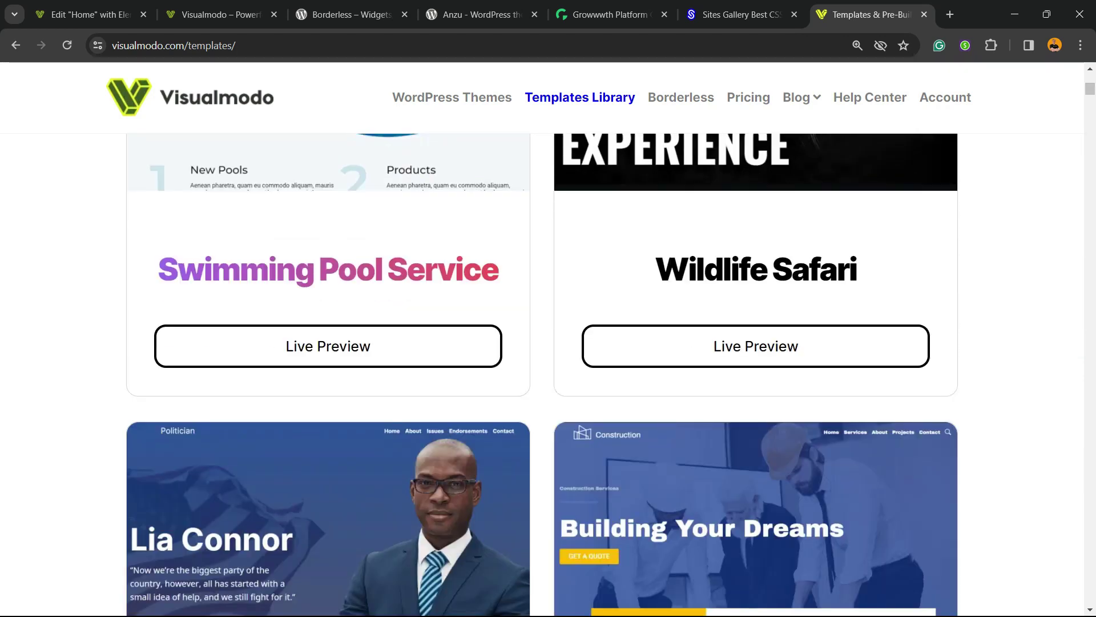
scroll(548, 342, down, 20)
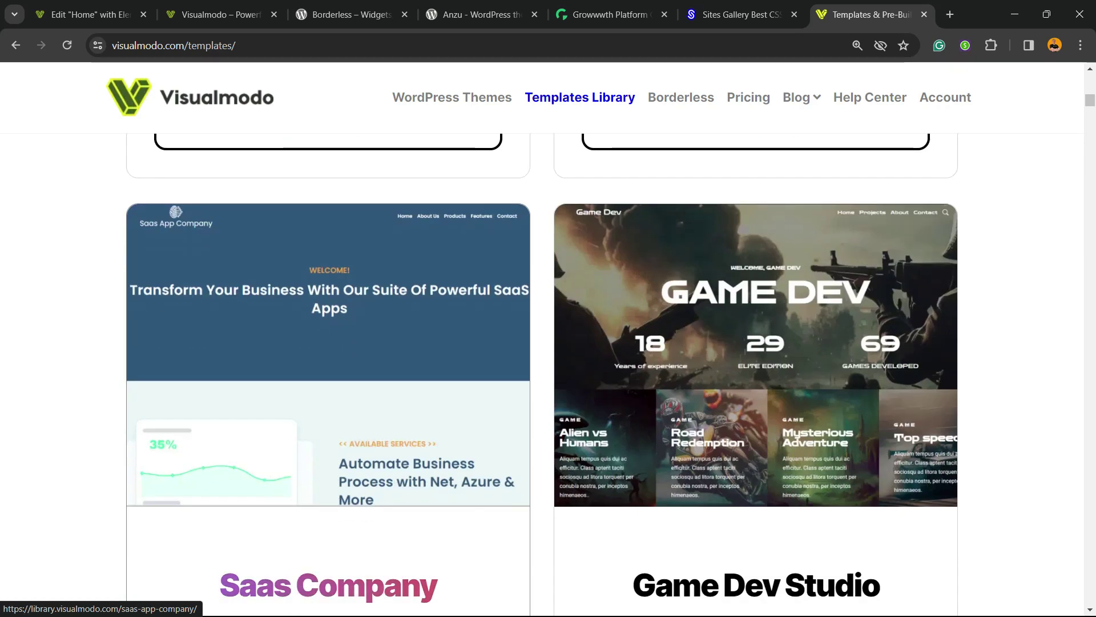
scroll(548, 342, down, 18)
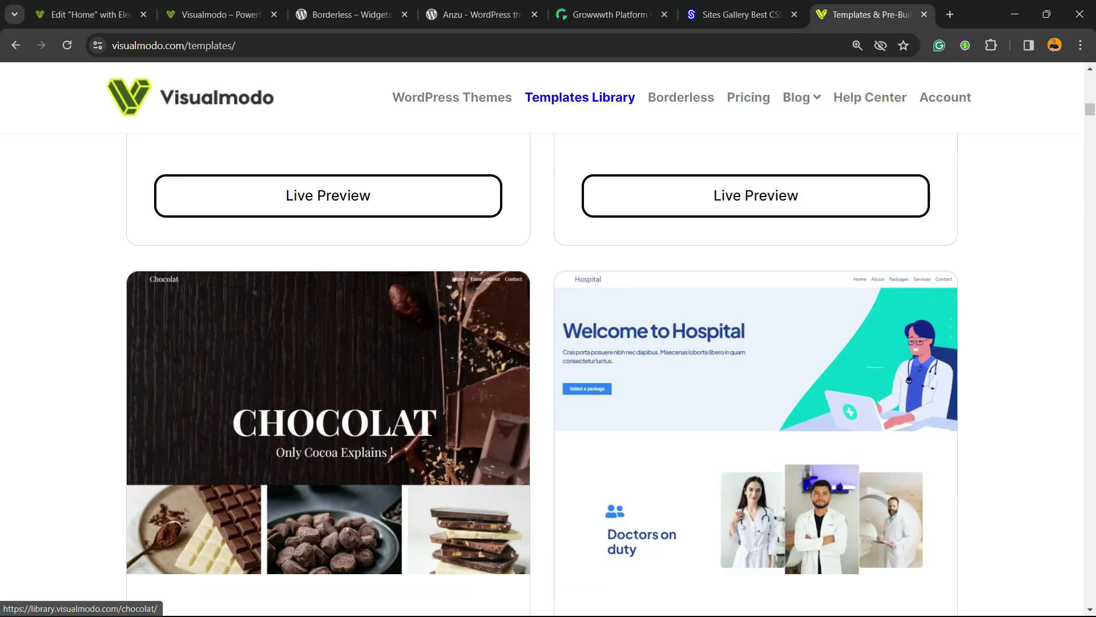
scroll(548, 343, down, 9)
scroll(548, 342, down, 9)
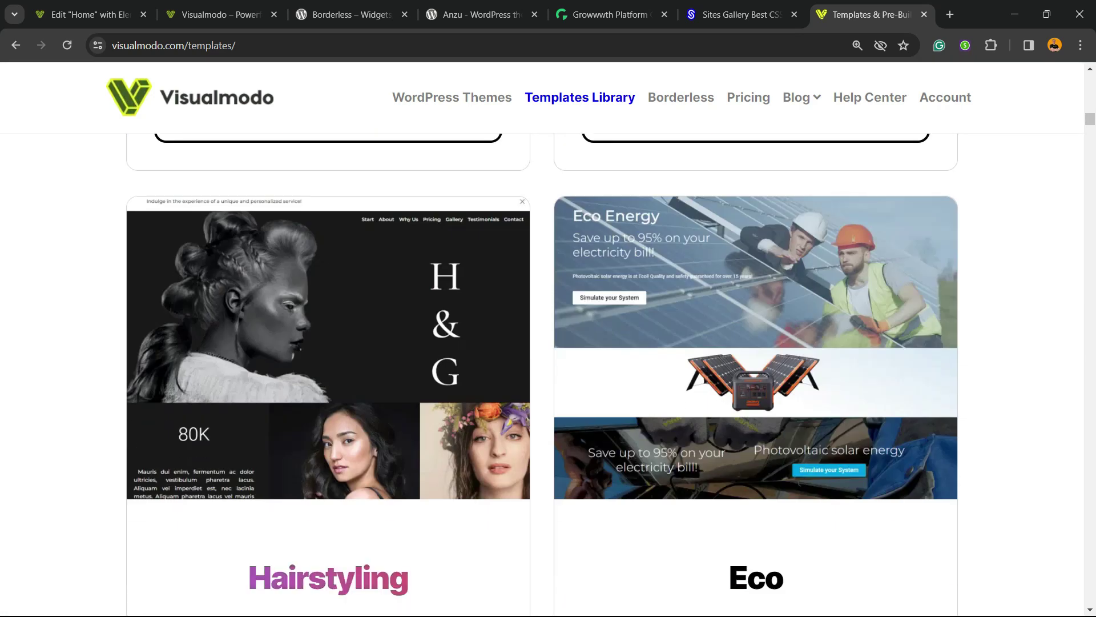
scroll(548, 343, down, 18)
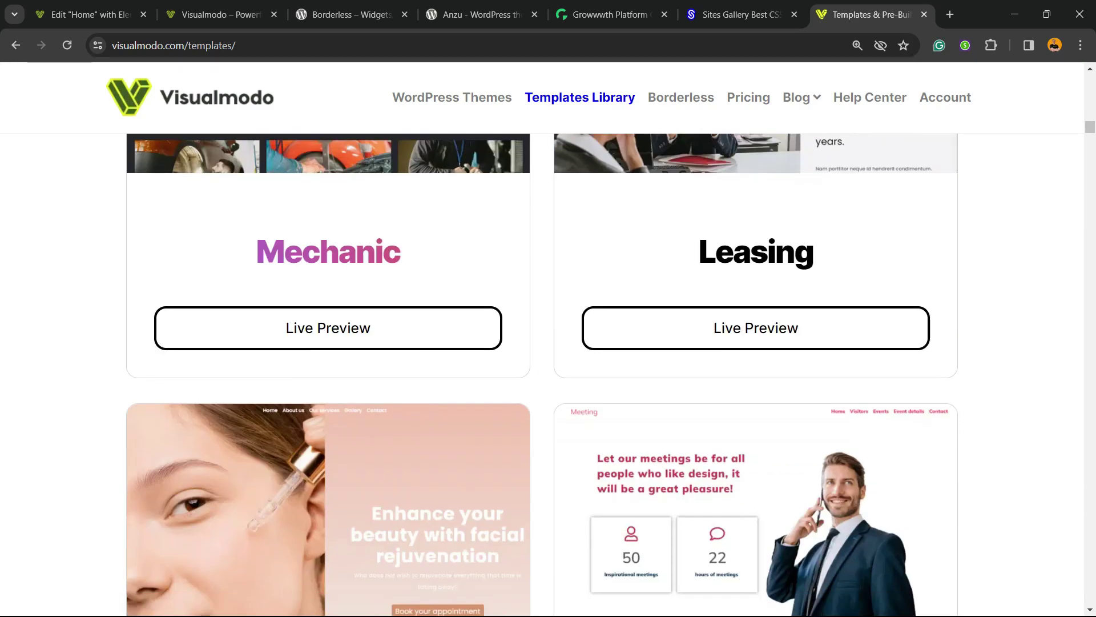
scroll(548, 343, down, 18)
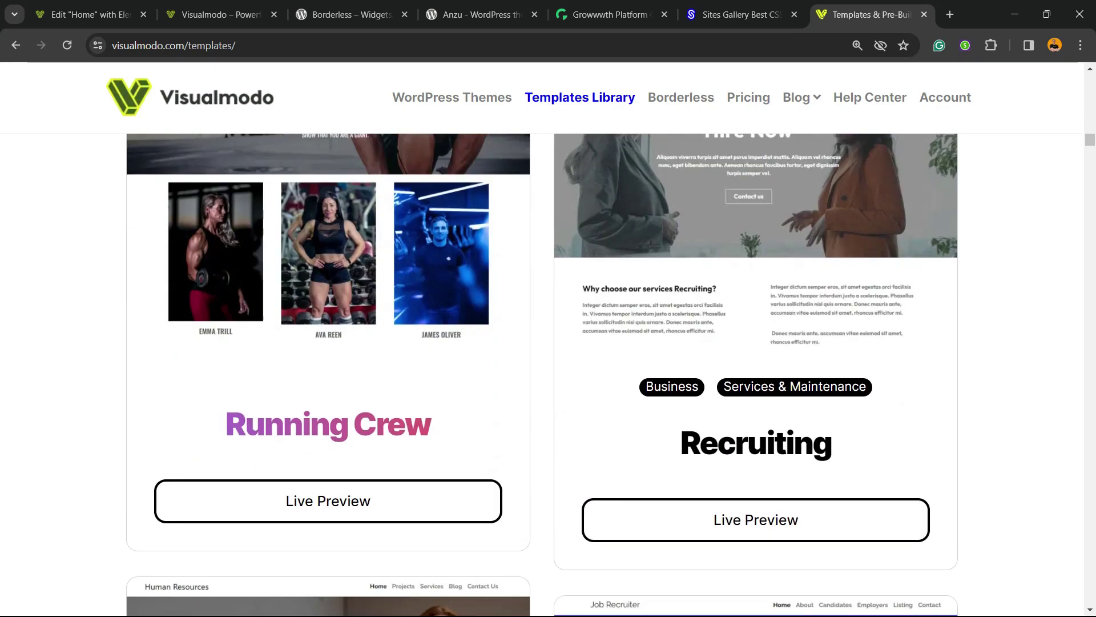
scroll(548, 342, down, 18)
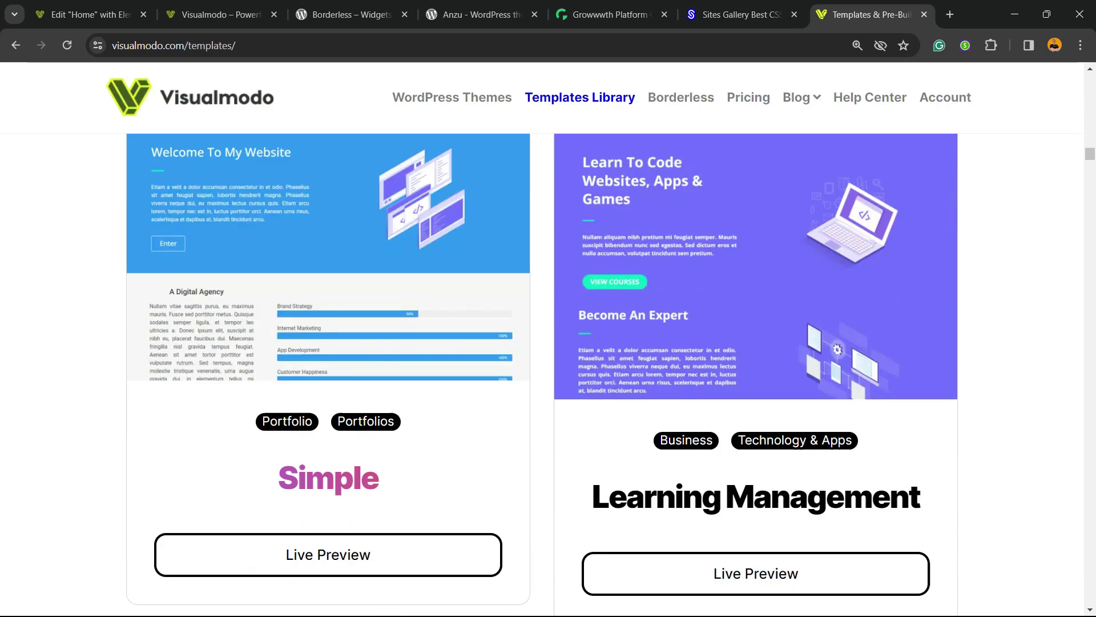
scroll(548, 342, down, 18)
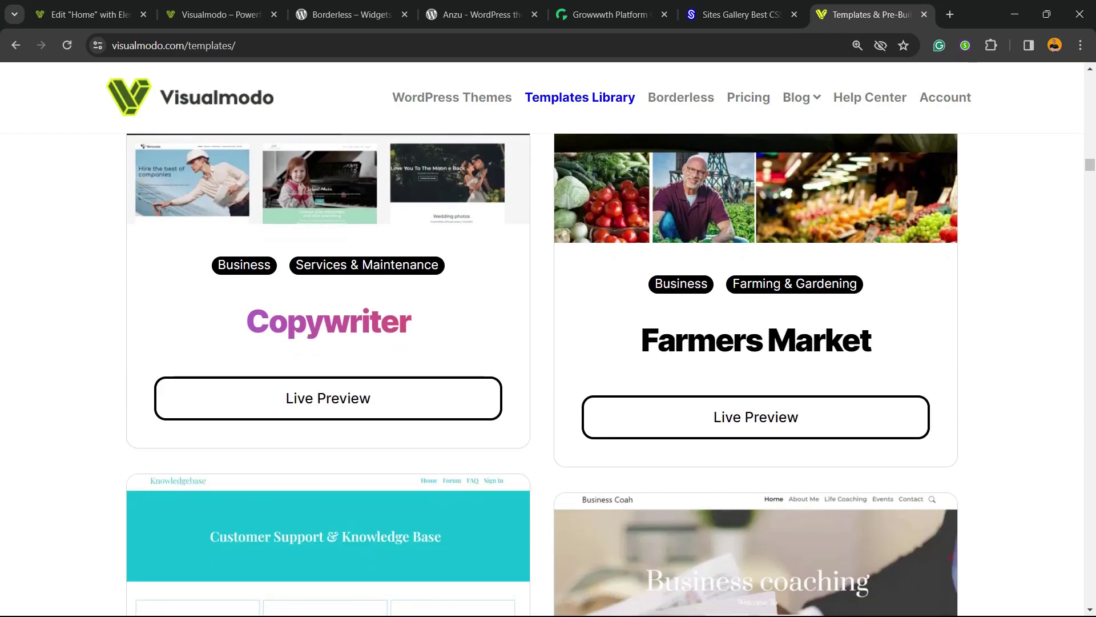
scroll(548, 342, down, 5)
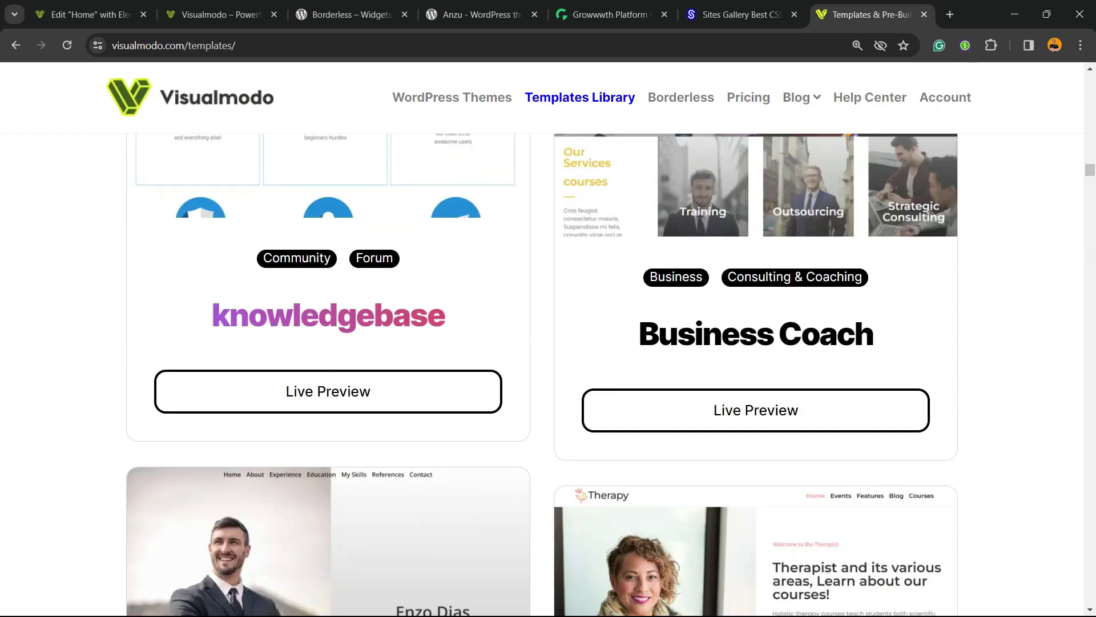